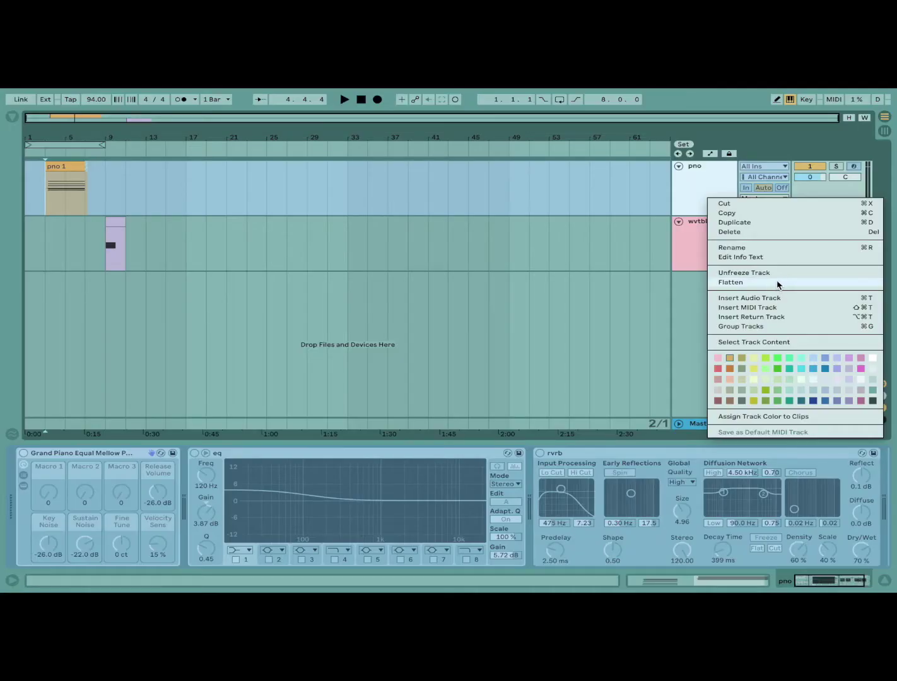
Step: Flatten the frozen pno track and play back the rendered audio from bar 3
{"action": "left_click", "coordinate": [778, 284]}
{"action": "left_click", "coordinate": [44, 193]}
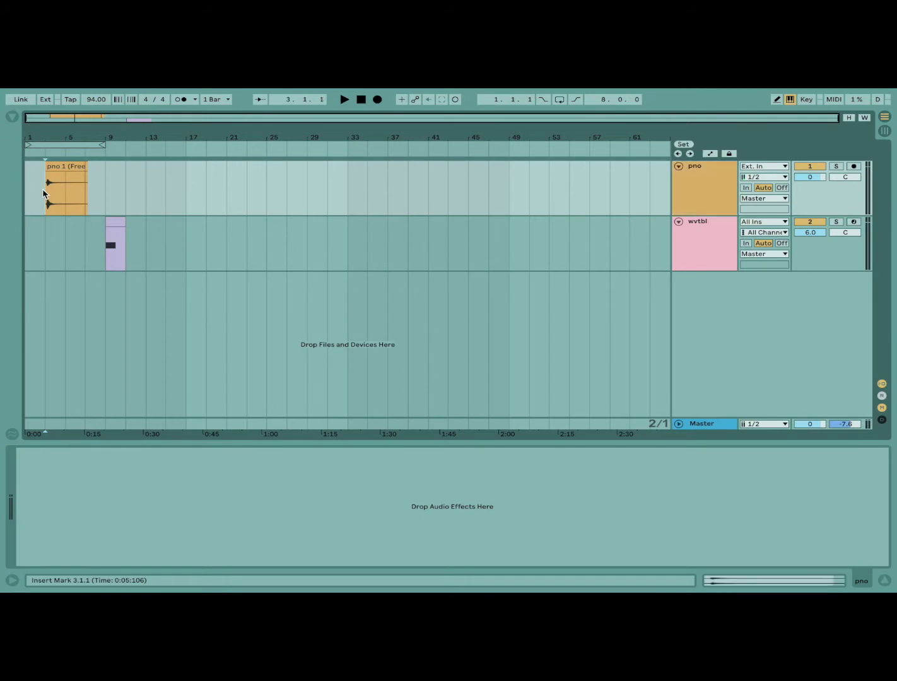
{"action": "key", "text": "plus"}
{"action": "key", "text": "plus"}
{"action": "key", "text": "plus"}
{"action": "key", "text": "plus"}
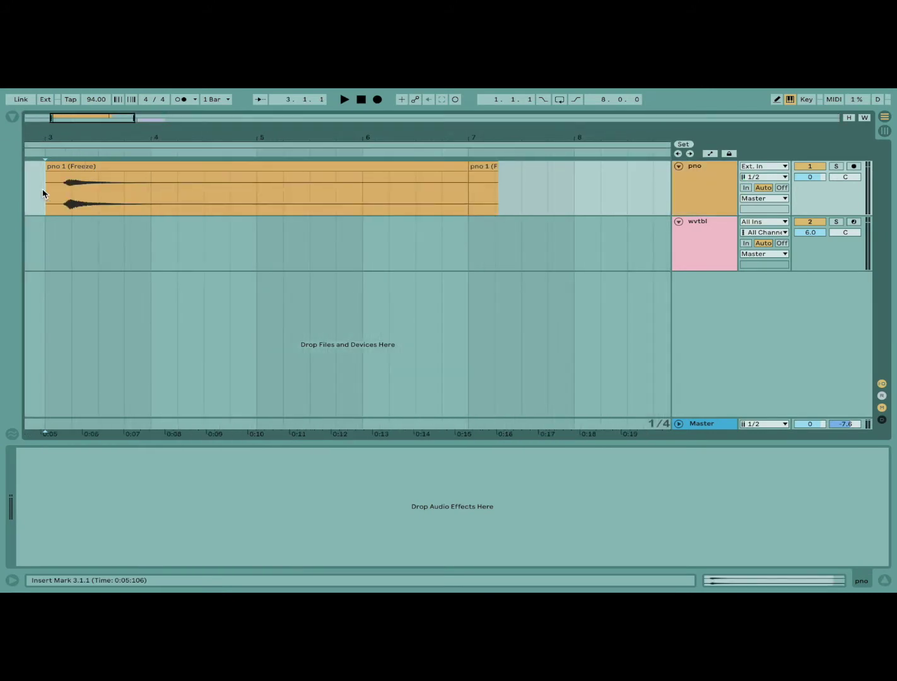
{"action": "key", "text": "space"}
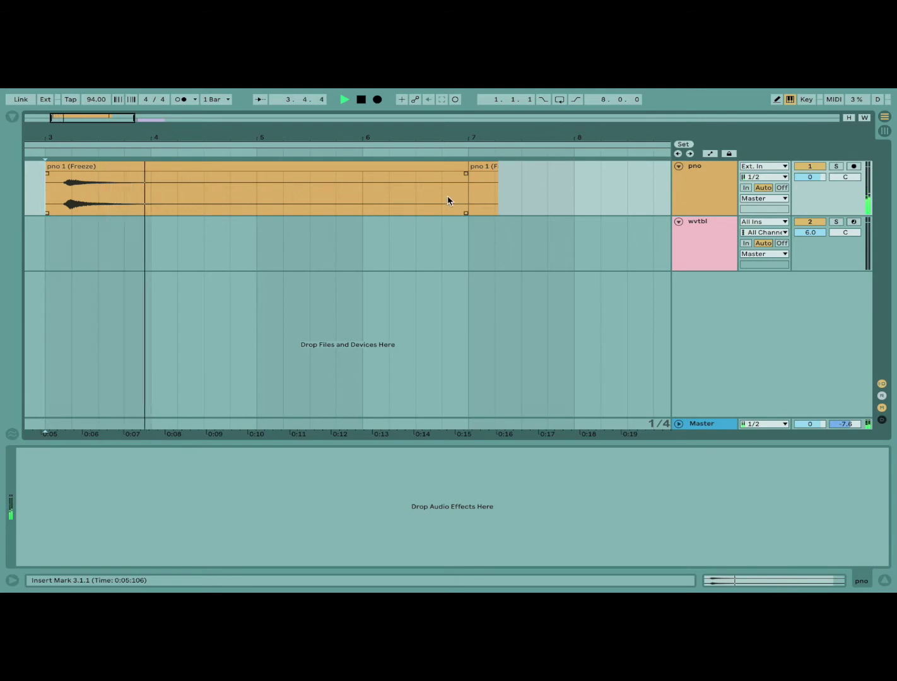
{"action": "key", "text": "space"}
Step: Delete the short freeze tail clip at bar 7, then raise the remaining piano clip's gain to 6.56 dB and audition it
{"action": "left_click", "coordinate": [487, 169]}
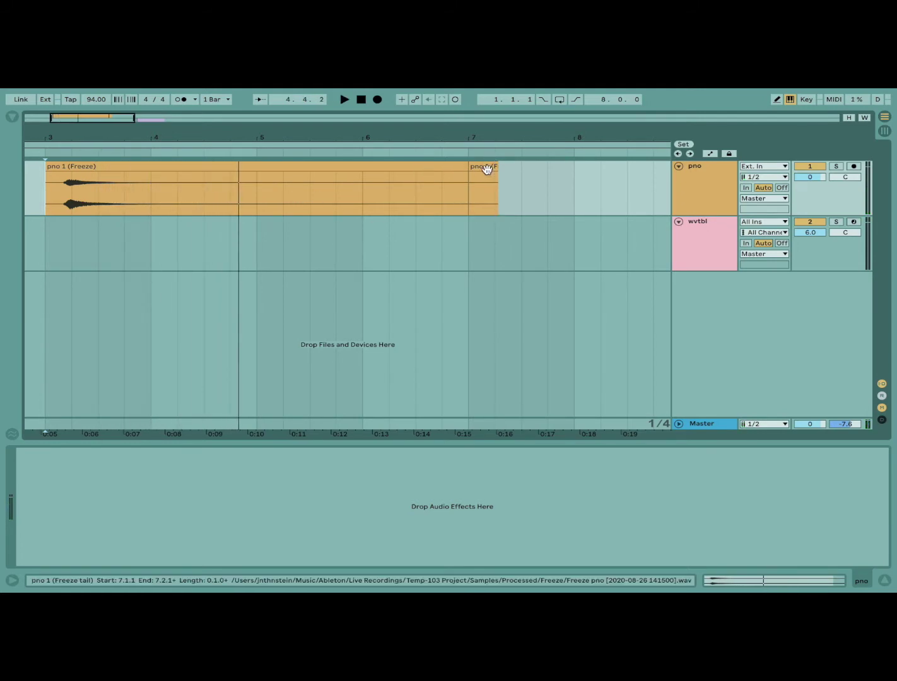
{"action": "key", "text": "Delete"}
{"action": "double_click", "coordinate": [436, 162]}
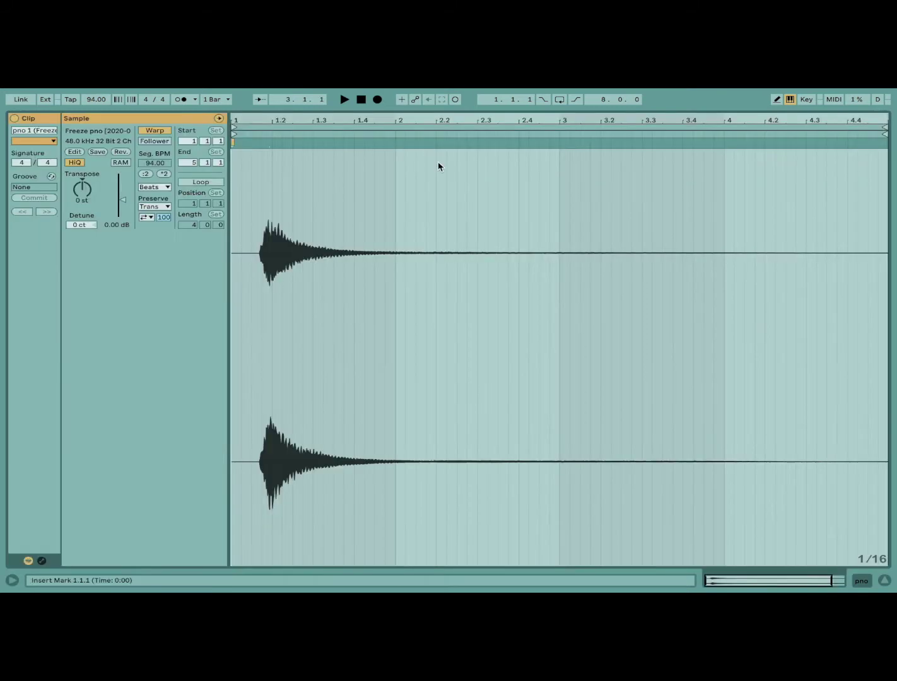
{"action": "left_click_drag", "start_coordinate": [123, 200], "coordinate": [123, 191]}
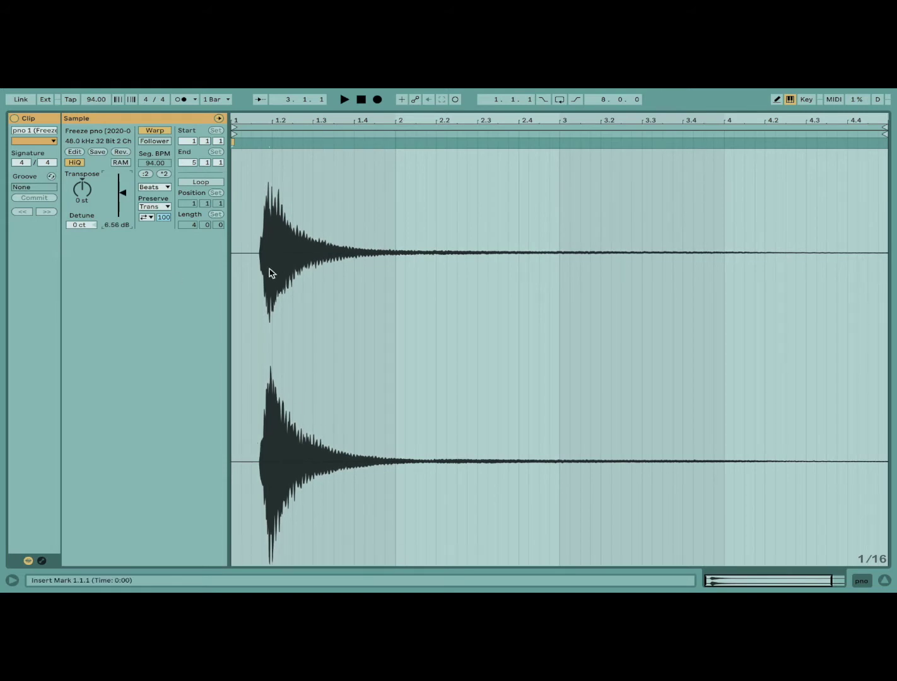
{"action": "key", "text": "space"}
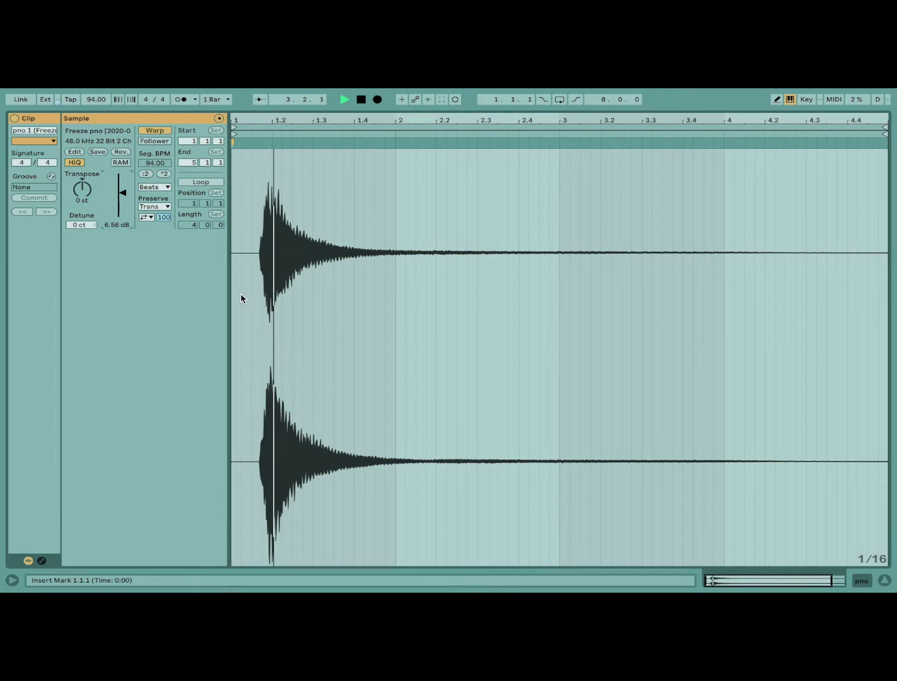
{"action": "key", "text": "space"}
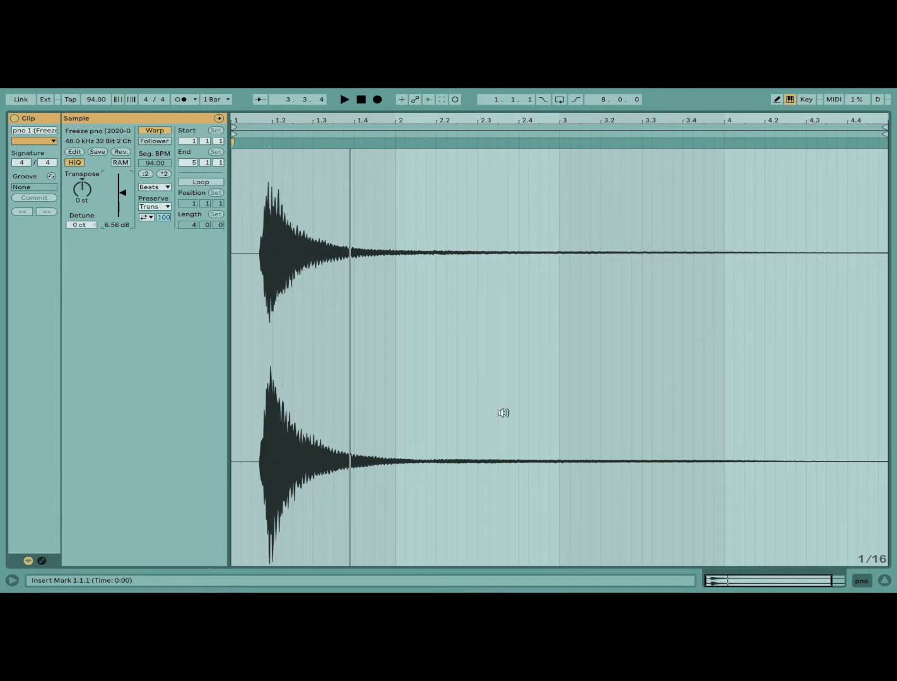
Step: Shorten the piano clip in the arrangement so it ends at bar 5, and reverse it
{"action": "left_click", "coordinate": [864, 583]}
{"action": "left_click", "coordinate": [148, 167]}
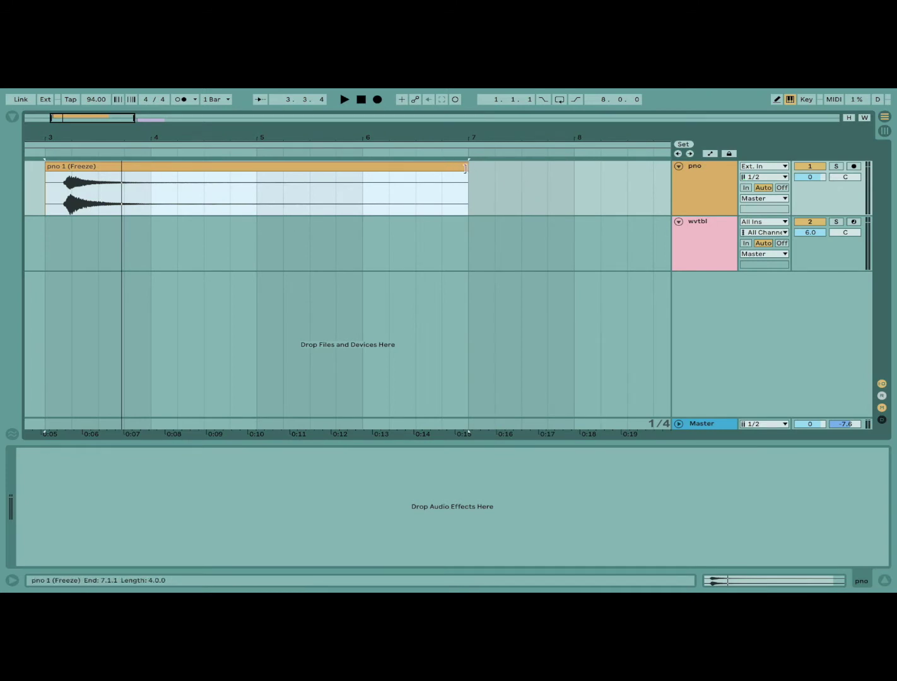
{"action": "left_click_drag", "start_coordinate": [468, 180], "coordinate": [256, 180]}
{"action": "key", "text": "r"}
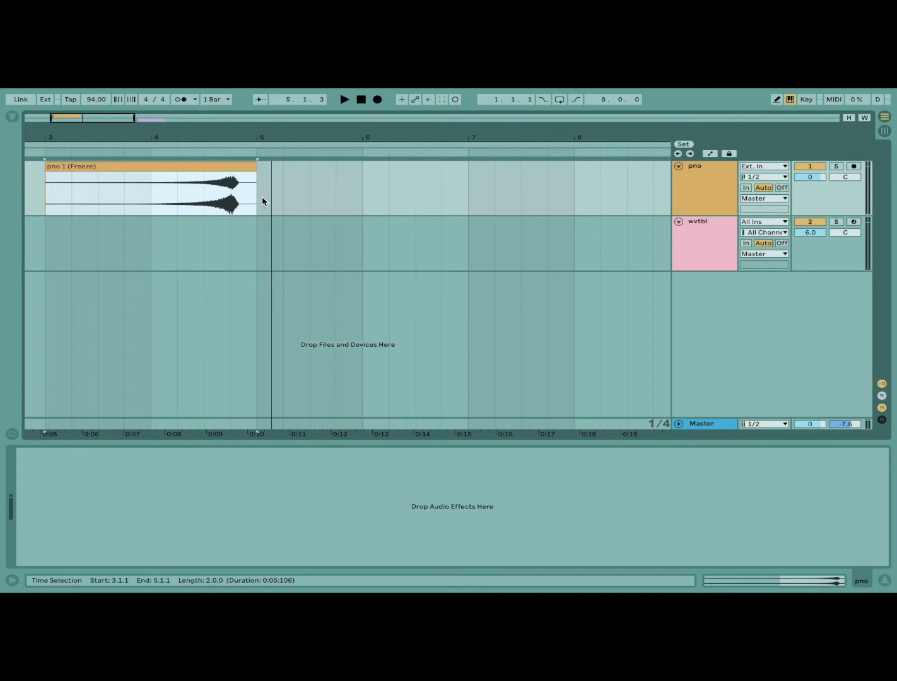
Step: Duplicate the pno track and move the copied clip so it starts at bar 5
{"action": "left_click", "coordinate": [698, 198]}
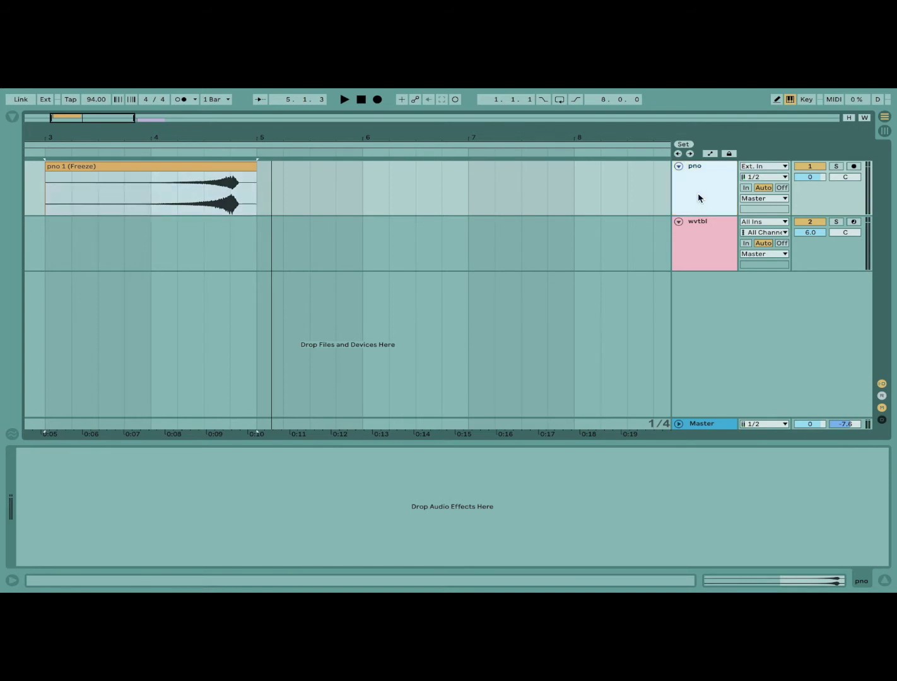
{"action": "key", "text": "ctrl+d"}
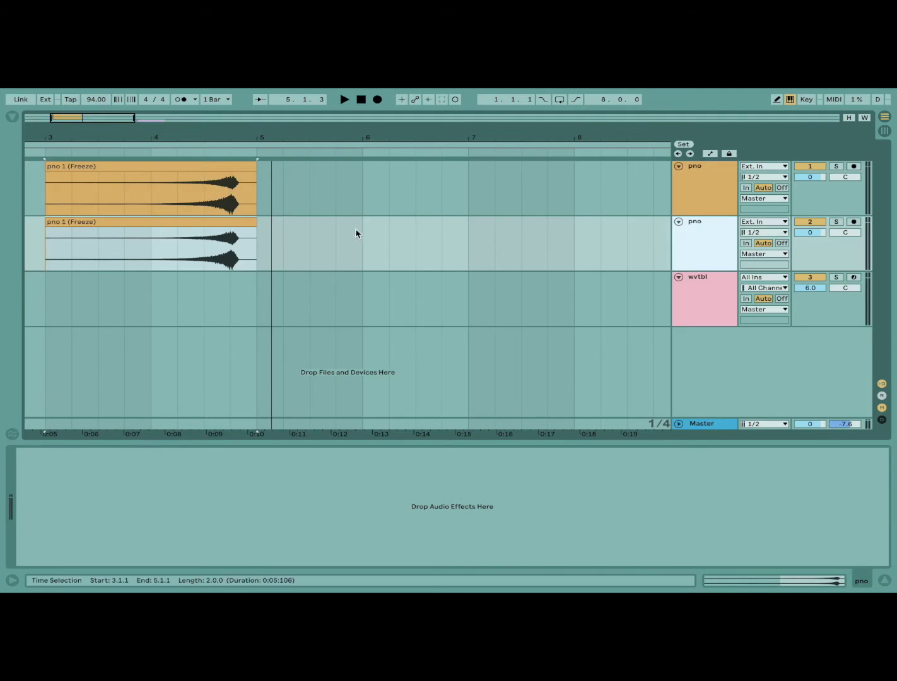
{"action": "left_click_drag", "start_coordinate": [217, 224], "coordinate": [417, 222]}
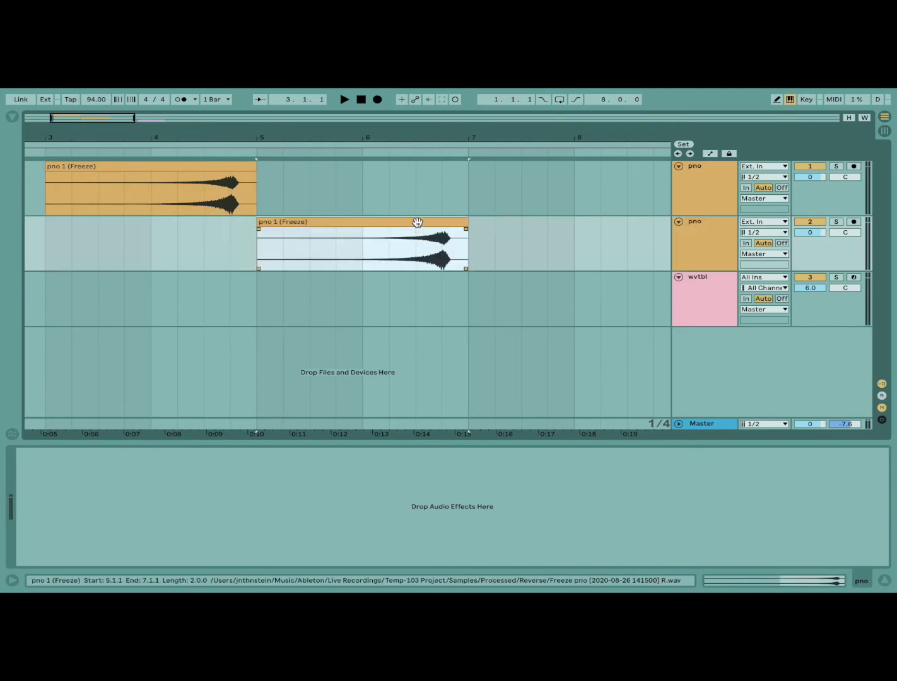
Step: Set the warp mode of the copied piano clip at bar 5 to Complex
{"action": "double_click", "coordinate": [411, 221]}
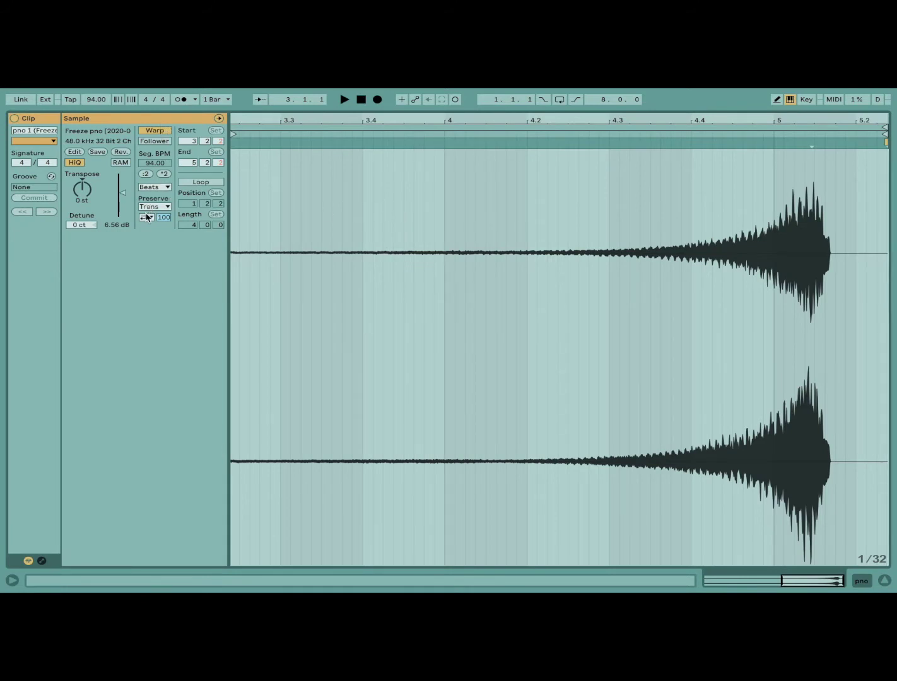
{"action": "left_click", "coordinate": [157, 187]}
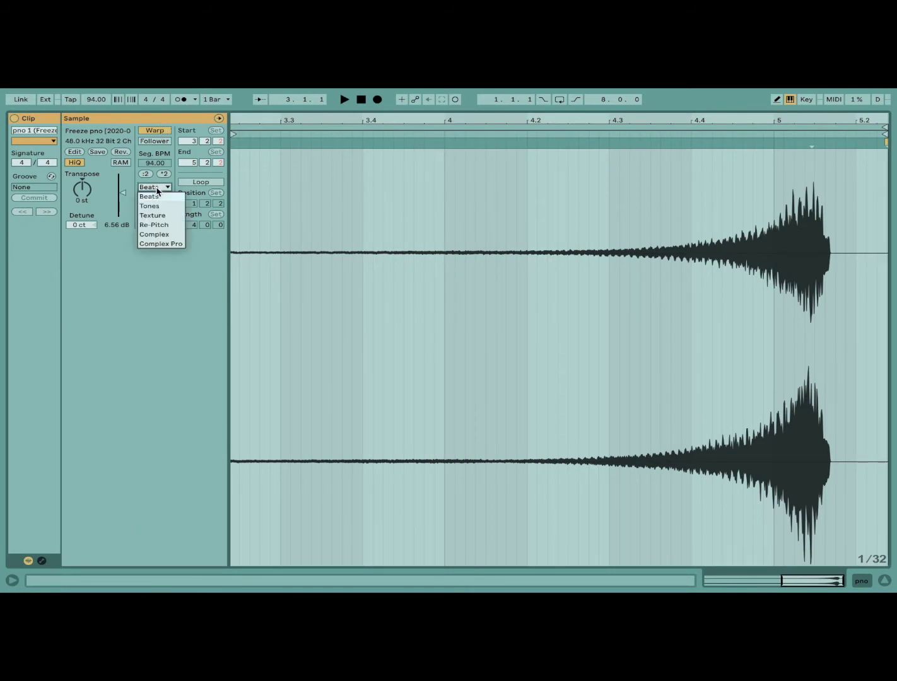
{"action": "left_click", "coordinate": [162, 235]}
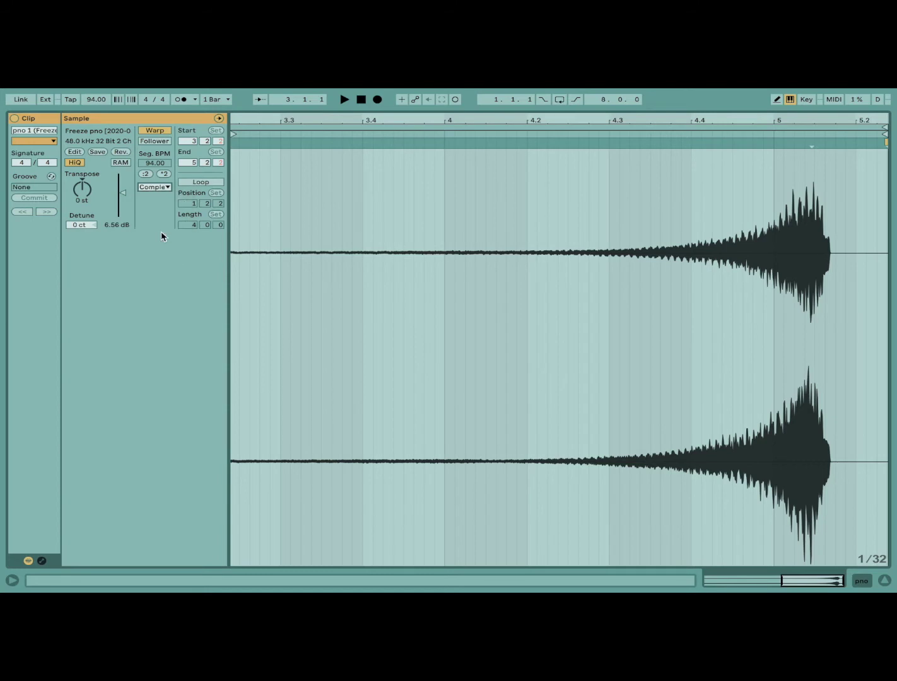
Step: Show the envelopes of the copied piano clip and choose the clip's Transposition envelope
{"action": "left_click", "coordinate": [42, 561]}
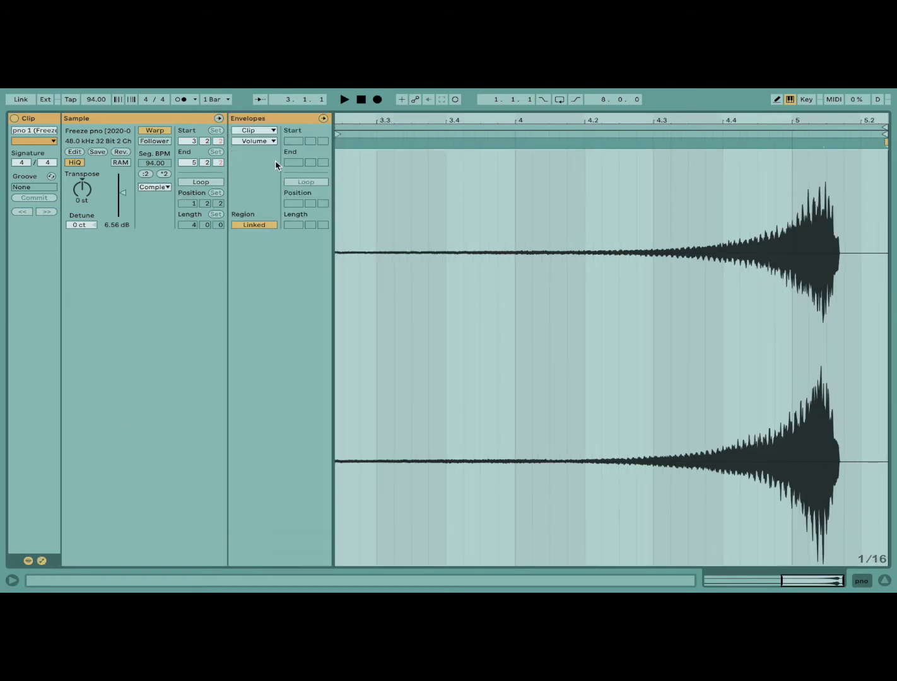
{"action": "left_click", "coordinate": [273, 130]}
{"action": "left_click", "coordinate": [270, 135]}
{"action": "left_click", "coordinate": [270, 141]}
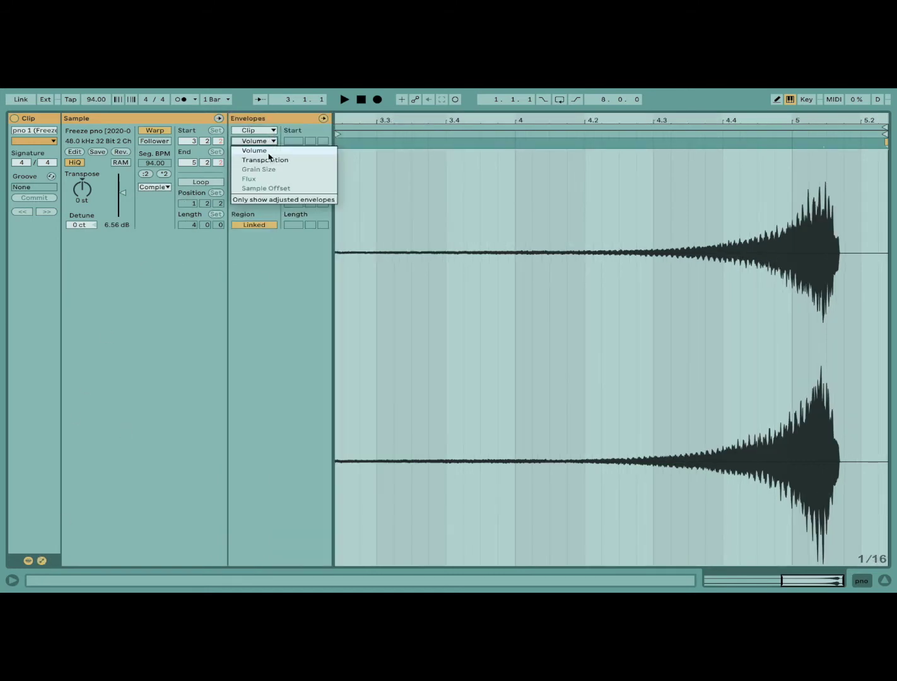
{"action": "left_click", "coordinate": [269, 162]}
{"action": "left_click", "coordinate": [261, 130]}
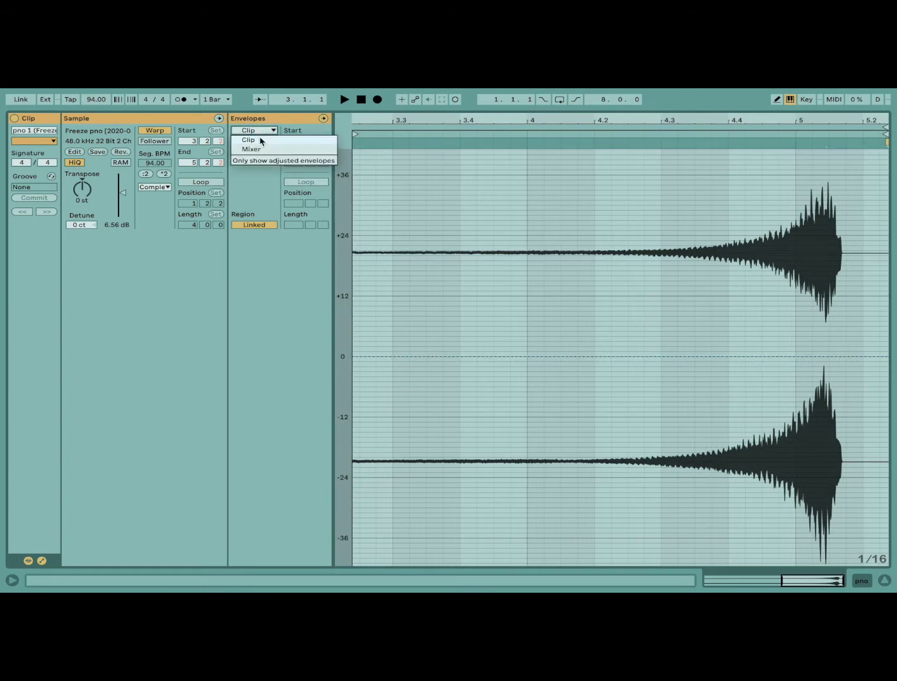
{"action": "left_click", "coordinate": [262, 140]}
{"action": "left_click", "coordinate": [41, 561]}
{"action": "left_click", "coordinate": [42, 561]}
{"action": "left_click", "coordinate": [41, 561]}
{"action": "left_click", "coordinate": [41, 562]}
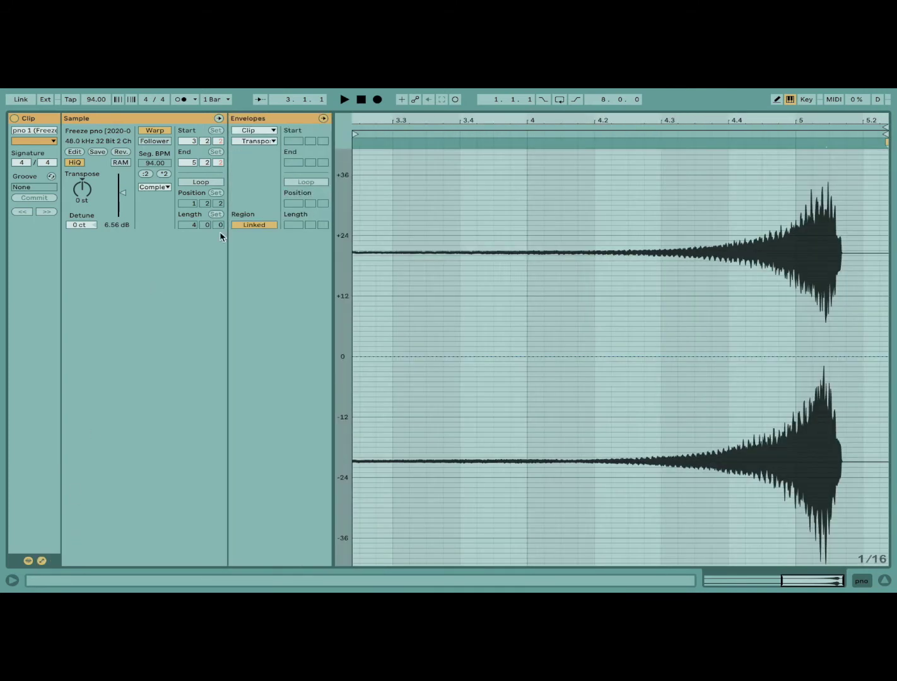
{"action": "left_click", "coordinate": [252, 148]}
{"action": "left_click", "coordinate": [258, 164]}
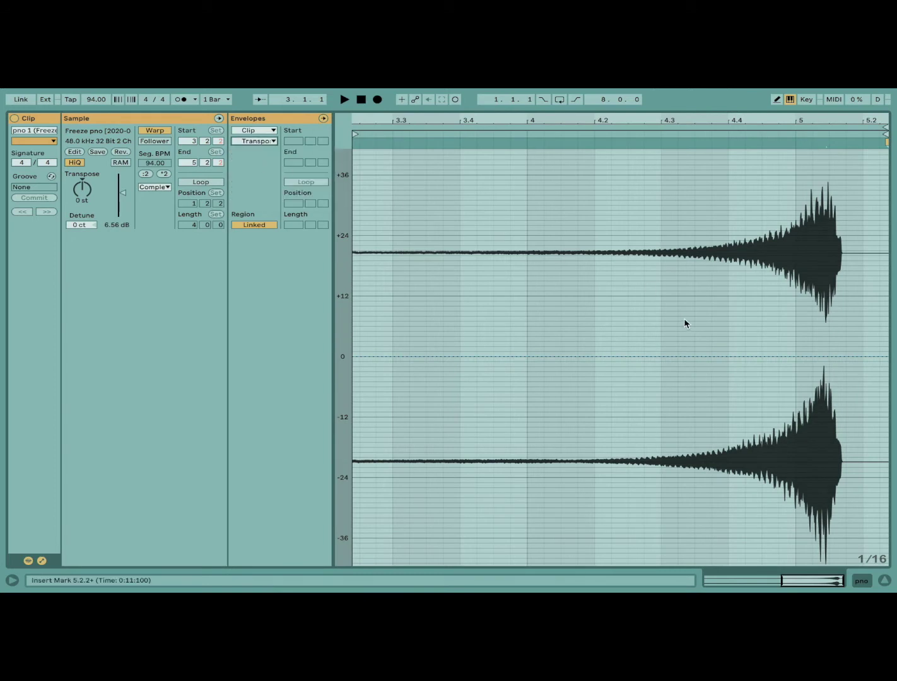
Step: Draw a transposition ramp from 0 st just before 4.4 down to -16 st at the reversed note's peak, and audition it
{"action": "left_click", "coordinate": [710, 357]}
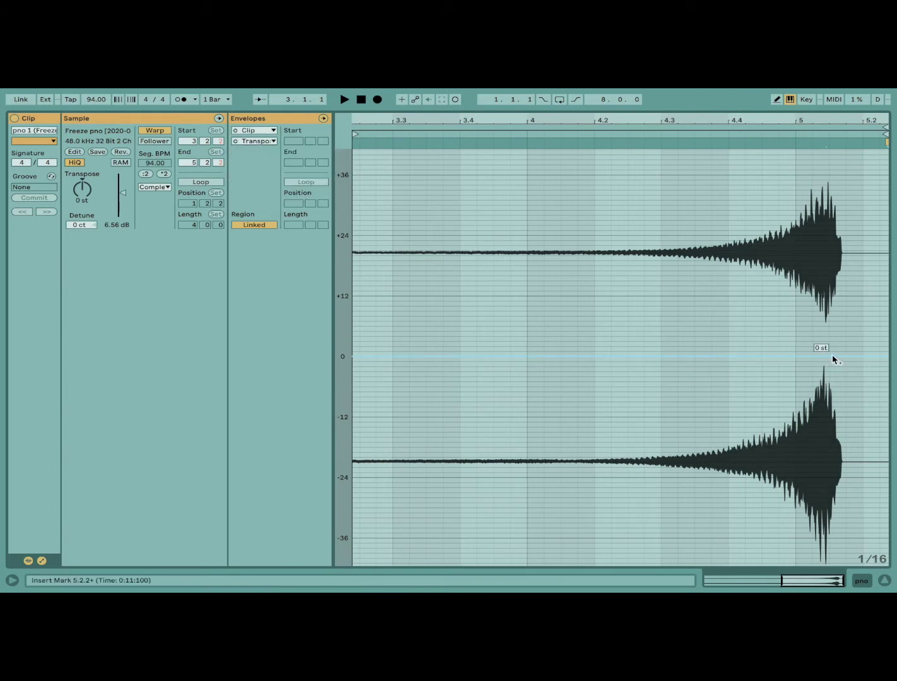
{"action": "left_click", "coordinate": [721, 357]}
{"action": "left_click_drag", "start_coordinate": [829, 357], "coordinate": [828, 436]}
{"action": "key", "text": "space"}
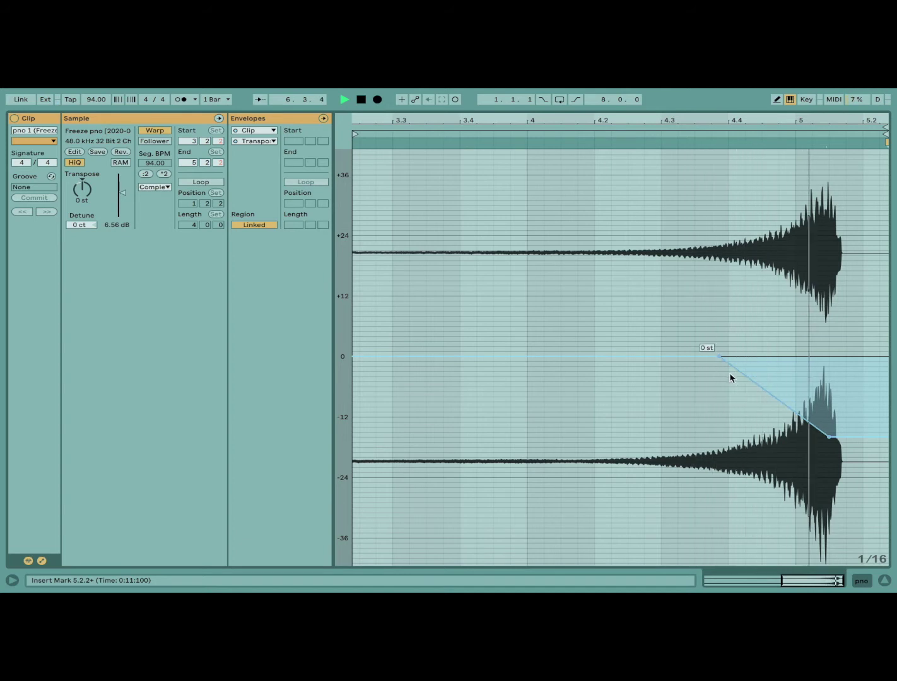
Step: Move the pitch drop's start to bar 5 of the clip and its -16 st end just past the waveform, and audition the result
{"action": "left_click_drag", "start_coordinate": [721, 360], "coordinate": [789, 358]}
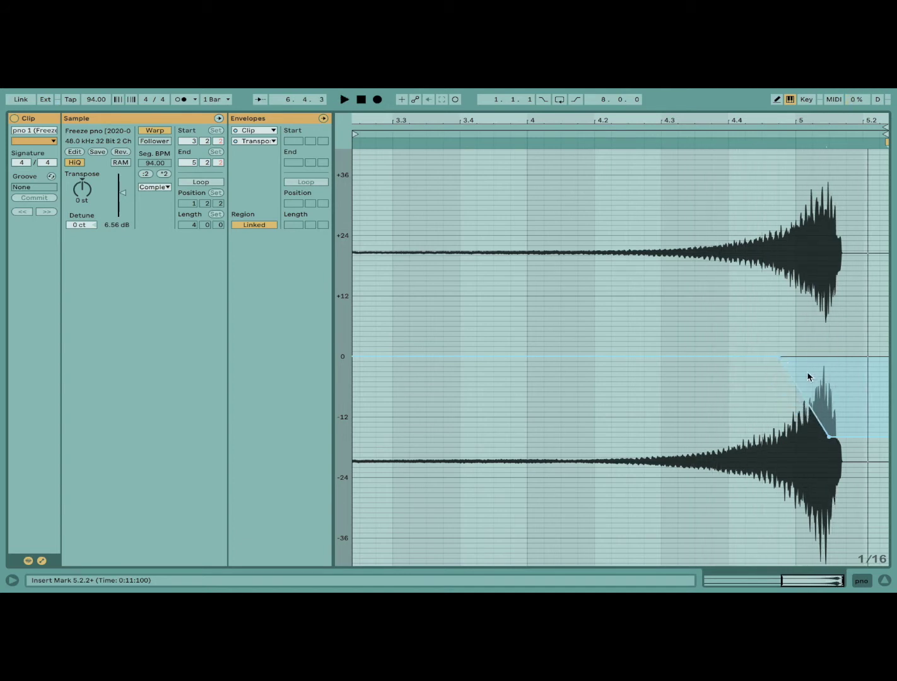
{"action": "left_click_drag", "start_coordinate": [830, 436], "coordinate": [847, 436]}
{"action": "key", "text": "space"}
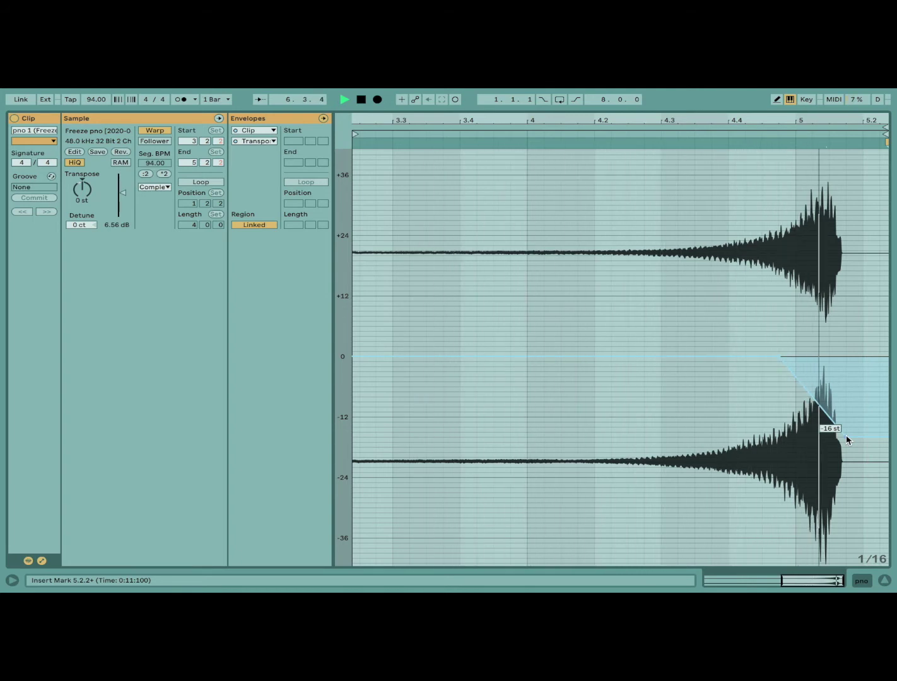
{"action": "mouse_move", "coordinate": [858, 585]}
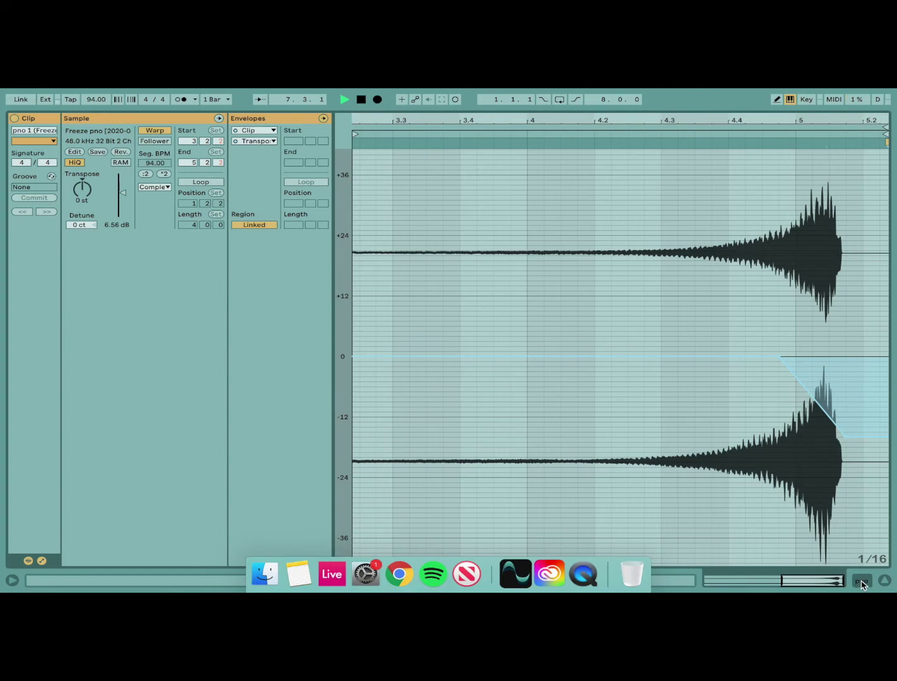
{"action": "left_click_drag", "start_coordinate": [780, 362], "coordinate": [797, 361]}
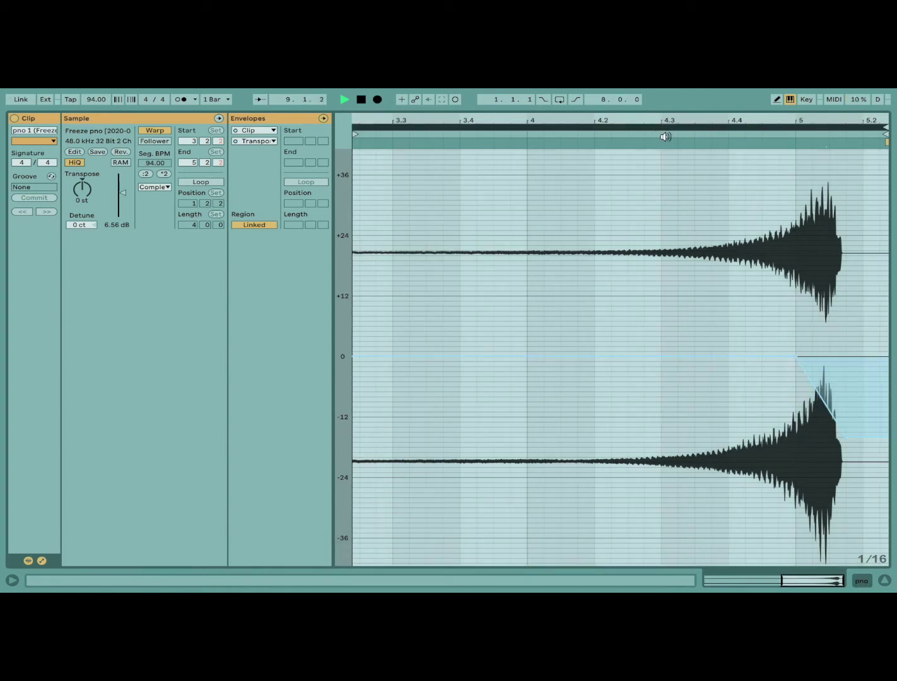
{"action": "left_click", "coordinate": [667, 136]}
{"action": "mouse_move", "coordinate": [828, 591]}
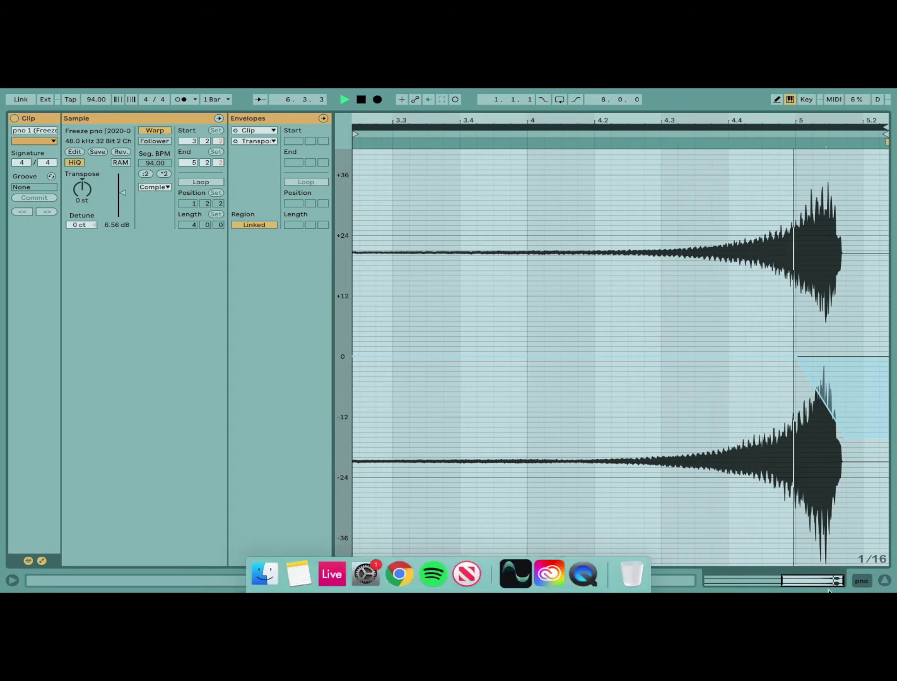
{"action": "left_click", "coordinate": [860, 582]}
{"action": "key", "text": "space"}
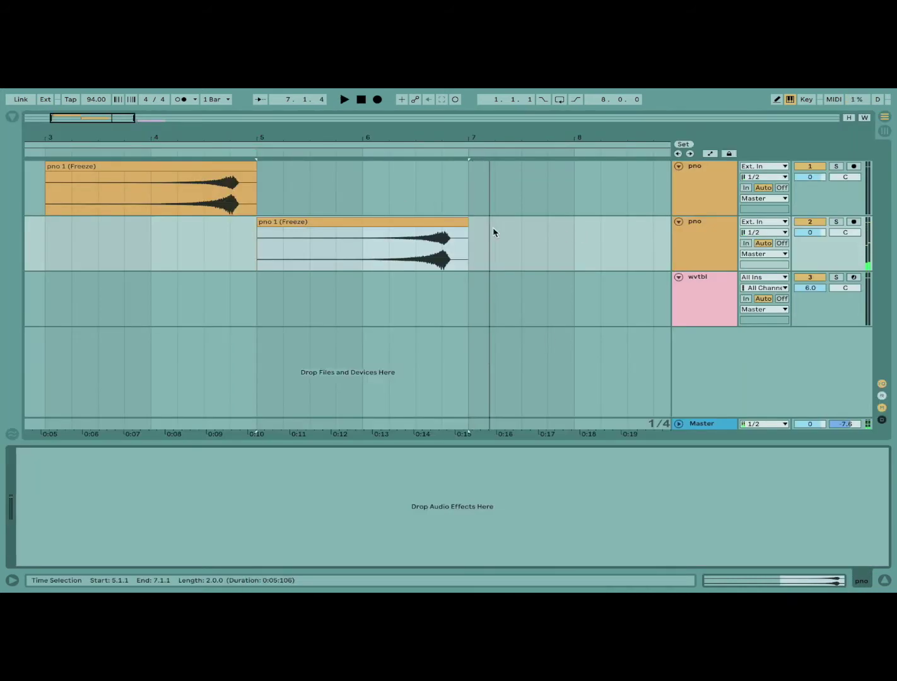
Step: Duplicate the second pno track, placing its clip at bar 7, and reverse that clip so it plays forward
{"action": "left_click", "coordinate": [693, 249]}
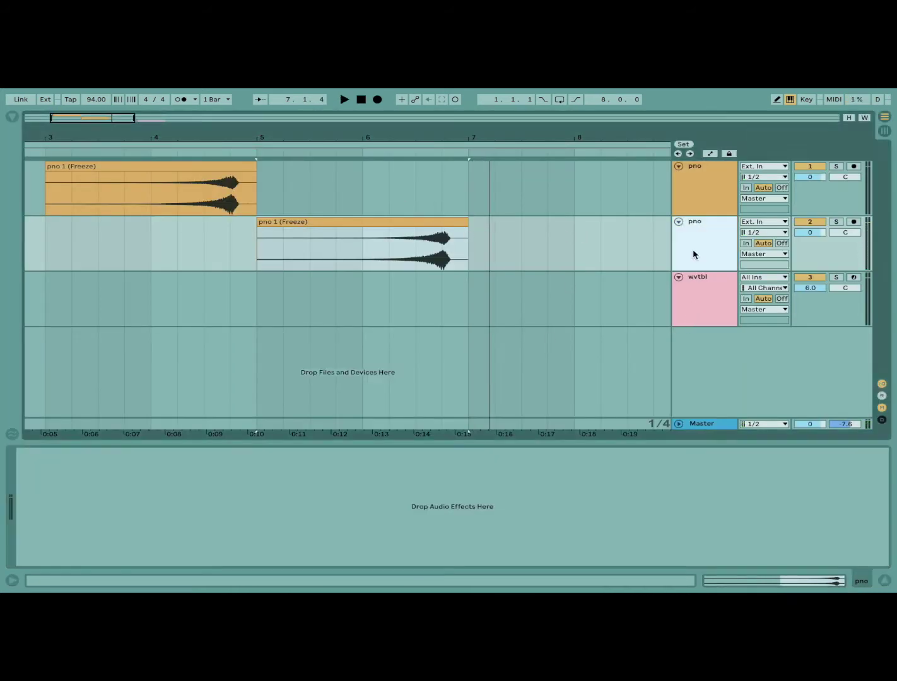
{"action": "key", "text": "ctrl+d"}
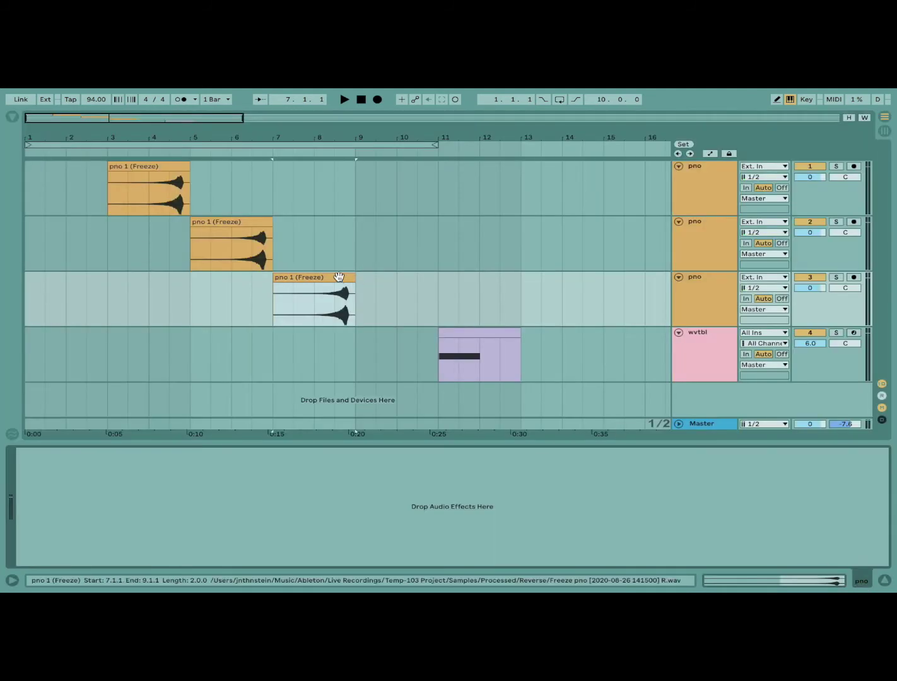
{"action": "left_click", "coordinate": [339, 277]}
{"action": "key", "text": "r"}
Step: Cut the silence before the note in the third pno track's clip and move the trimmed clip to start at bar 7
{"action": "left_click", "coordinate": [264, 306]}
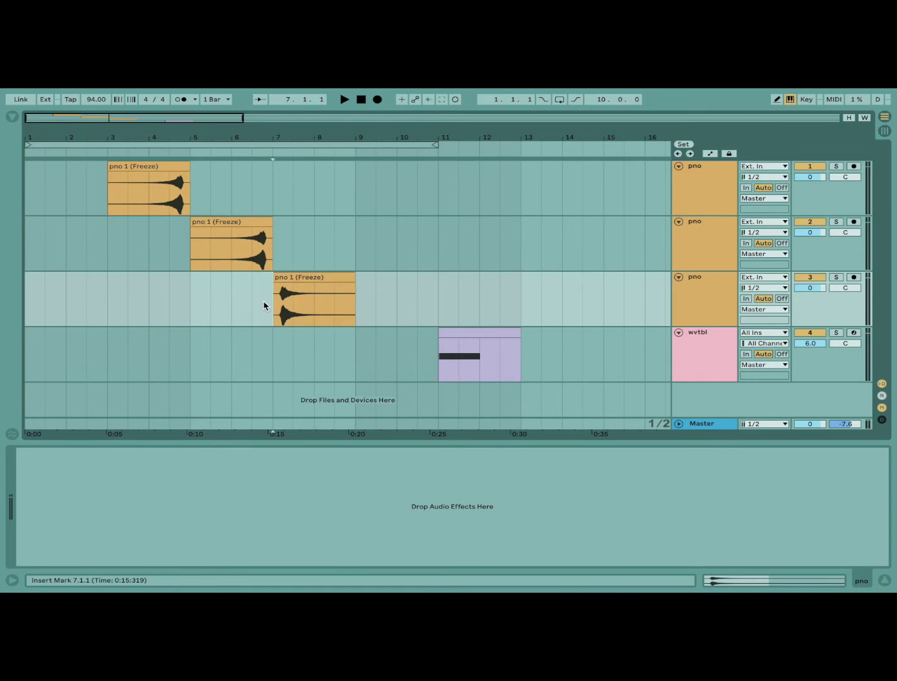
{"action": "key", "text": "plus"}
{"action": "key", "text": "plus"}
{"action": "key", "text": "plus"}
{"action": "key", "text": "plus"}
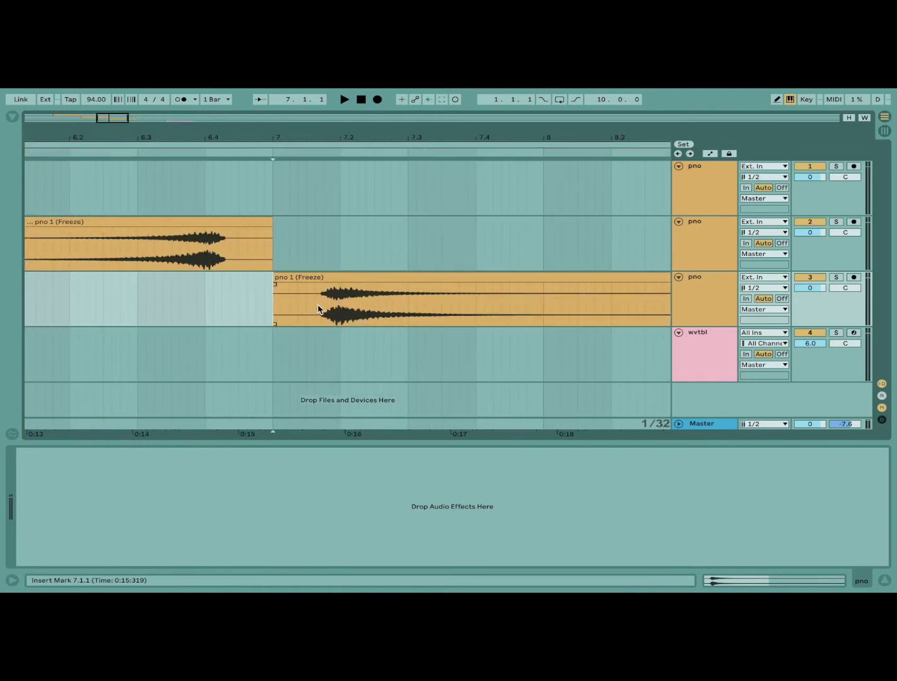
{"action": "left_click_drag", "start_coordinate": [318, 310], "coordinate": [264, 310]}
{"action": "key", "text": "Delete"}
{"action": "left_click_drag", "start_coordinate": [355, 280], "coordinate": [315, 280]}
Step: Duplicate the first beat of the trimmed piano clip, from 7.1.1 to 7.2.1, directly after itself
{"action": "left_click_drag", "start_coordinate": [274, 309], "coordinate": [341, 309]}
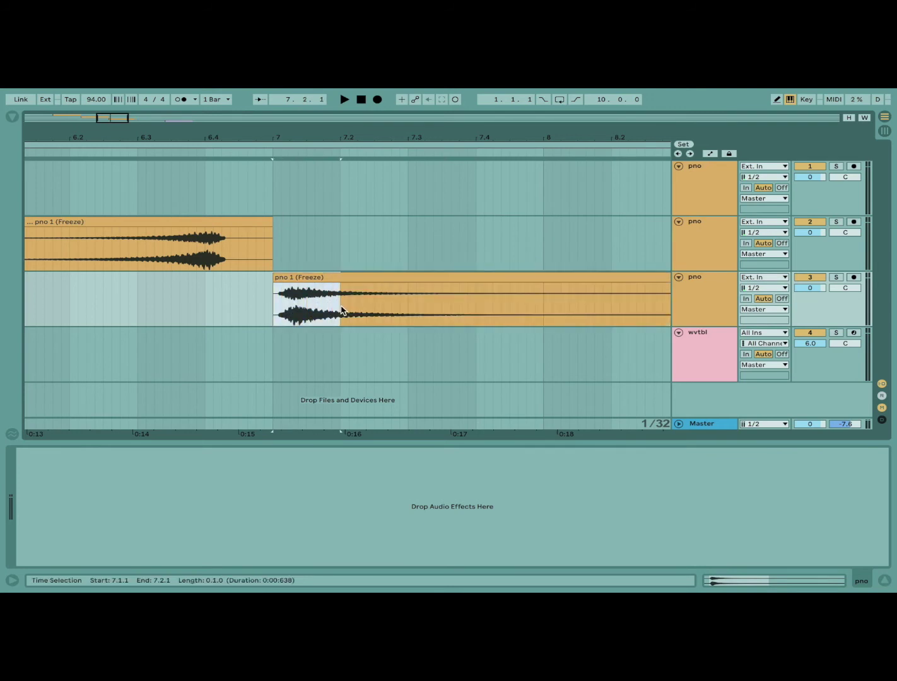
{"action": "key", "text": "ctrl+d"}
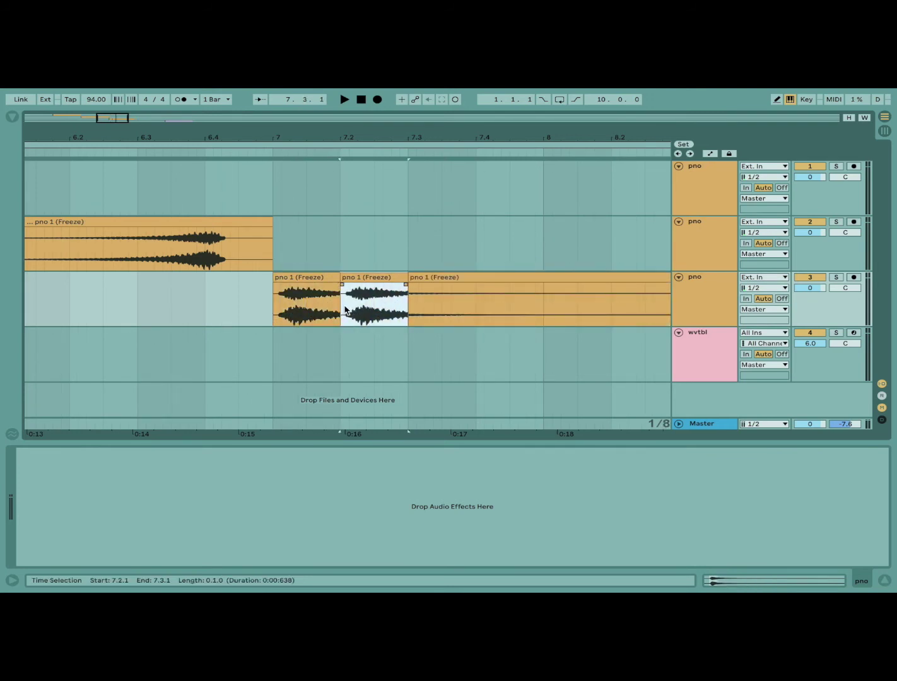
Step: Extend the second piano chop to end at 7.3.3, duplicate it four times in sequence, and shorten the last copy to end at 9.1.1
{"action": "left_click_drag", "start_coordinate": [407, 278], "coordinate": [432, 278]}
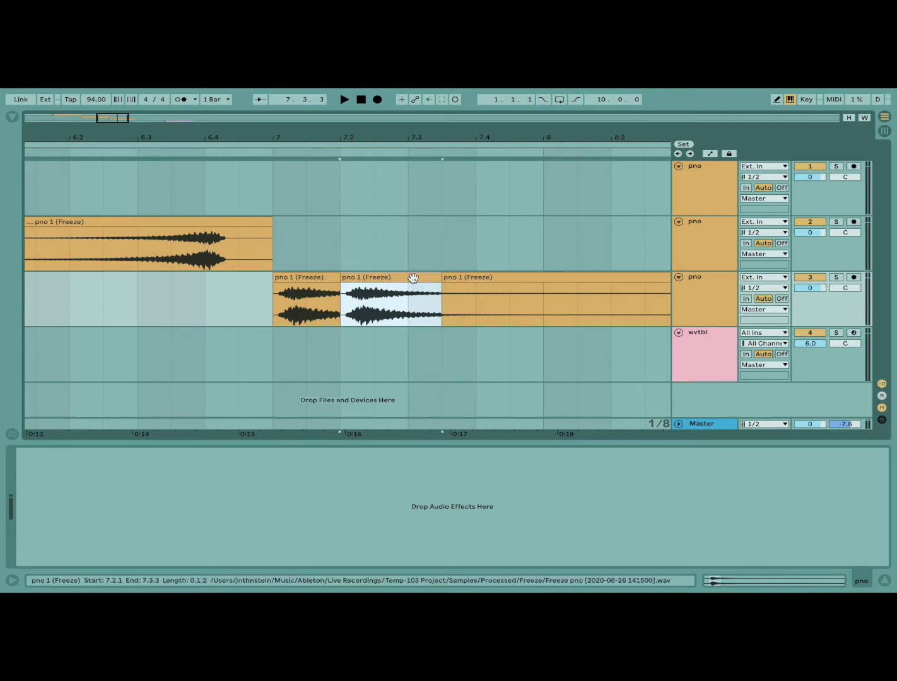
{"action": "key", "text": "ctrl+d"}
{"action": "key", "text": "minus"}
{"action": "key", "text": "minus"}
{"action": "key", "text": "minus"}
{"action": "key", "text": "ctrl+d"}
{"action": "key", "text": "ctrl+d"}
{"action": "key", "text": "ctrl+d"}
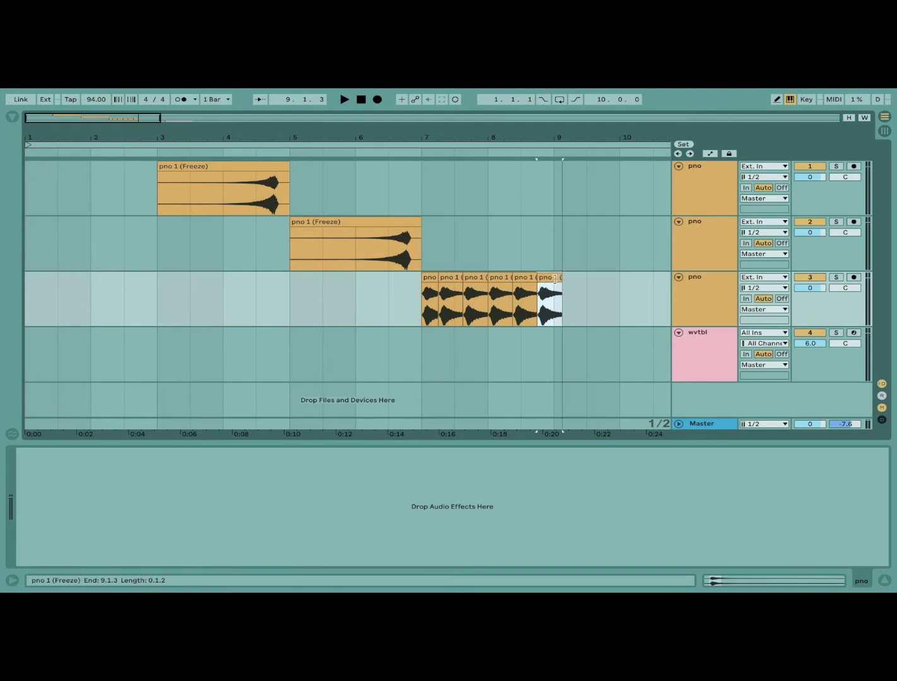
{"action": "left_click_drag", "start_coordinate": [555, 277], "coordinate": [547, 278]}
Step: Audition the six piano chops on the third pno track and set the playback loop over them, from bar 7 to bar 9
{"action": "left_click", "coordinate": [432, 281]}
{"action": "key", "text": "space"}
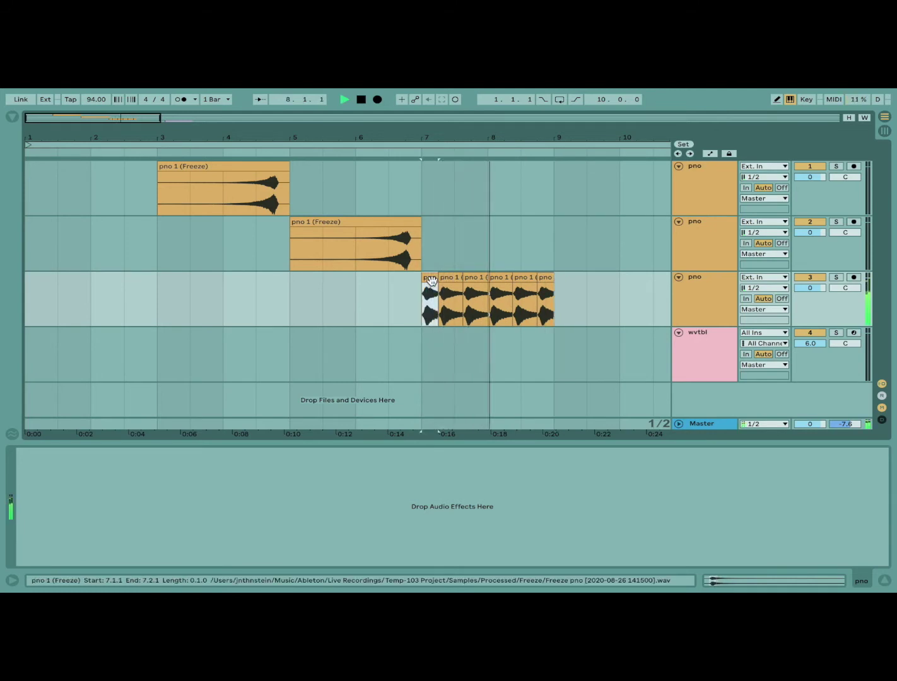
{"action": "left_click", "coordinate": [547, 278], "text": "shift"}
{"action": "key", "text": "ctrl+l"}
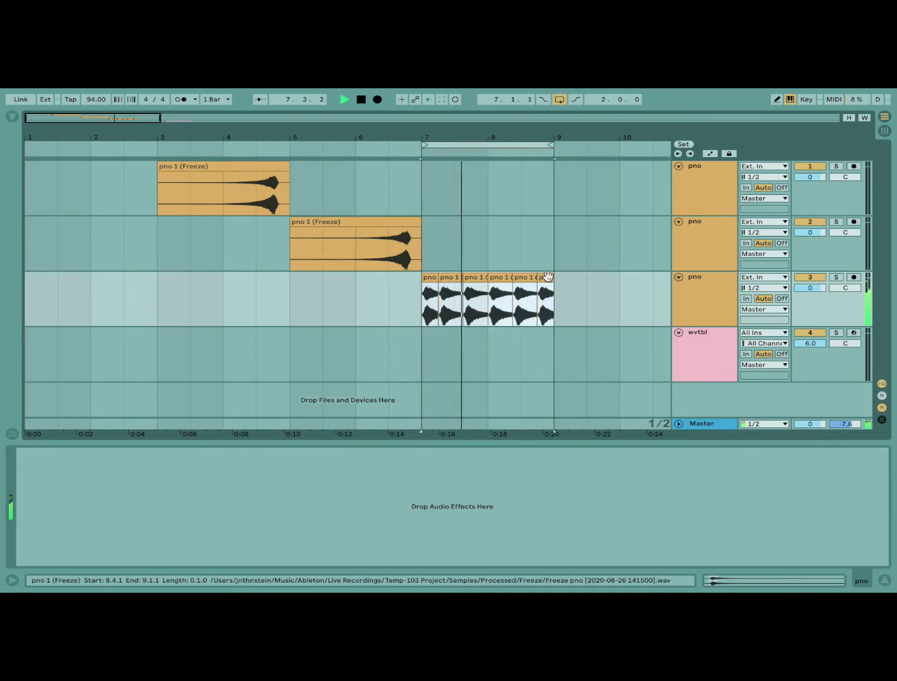
Step: Transpose the third chop, starting at 7.3.3, up 12 st, and listen to the loop in the arrangement
{"action": "double_click", "coordinate": [471, 280]}
{"action": "left_click", "coordinate": [88, 189]}
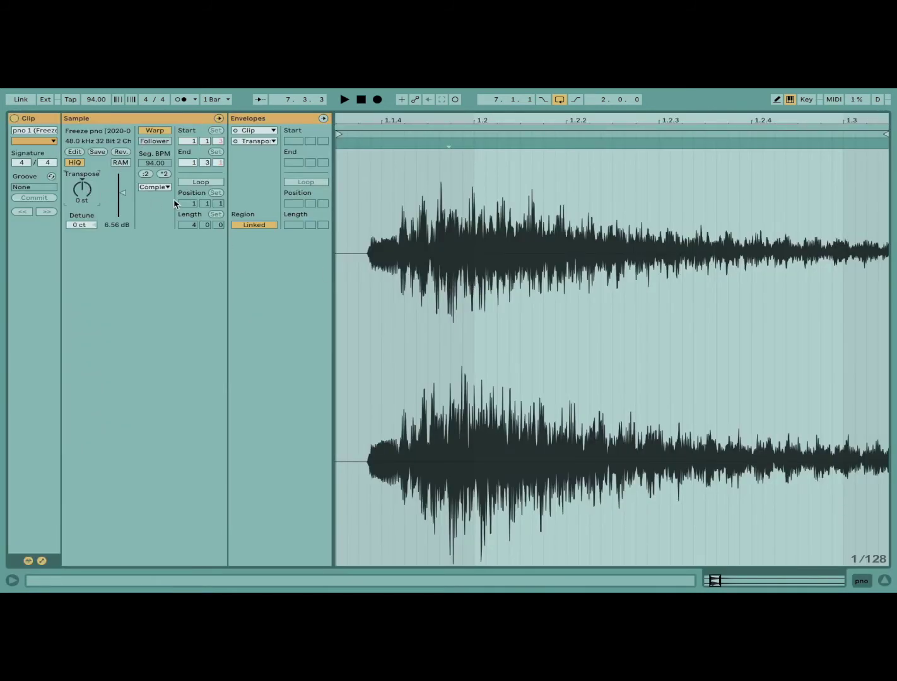
{"action": "type", "text": "12"}
{"action": "key", "text": "Return"}
{"action": "key", "text": "space"}
{"action": "left_click", "coordinate": [861, 581]}
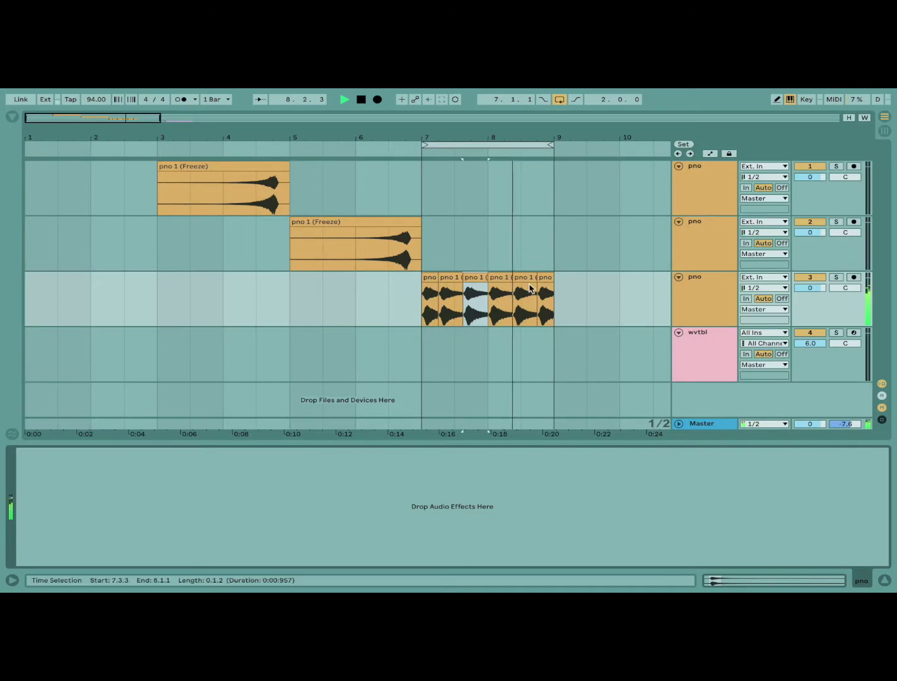
Step: Transpose the last chop, from 8.4.1 to 9.1.1, up 7 st, resume playback, and return to the arrangement
{"action": "double_click", "coordinate": [549, 279]}
{"action": "key", "text": "space"}
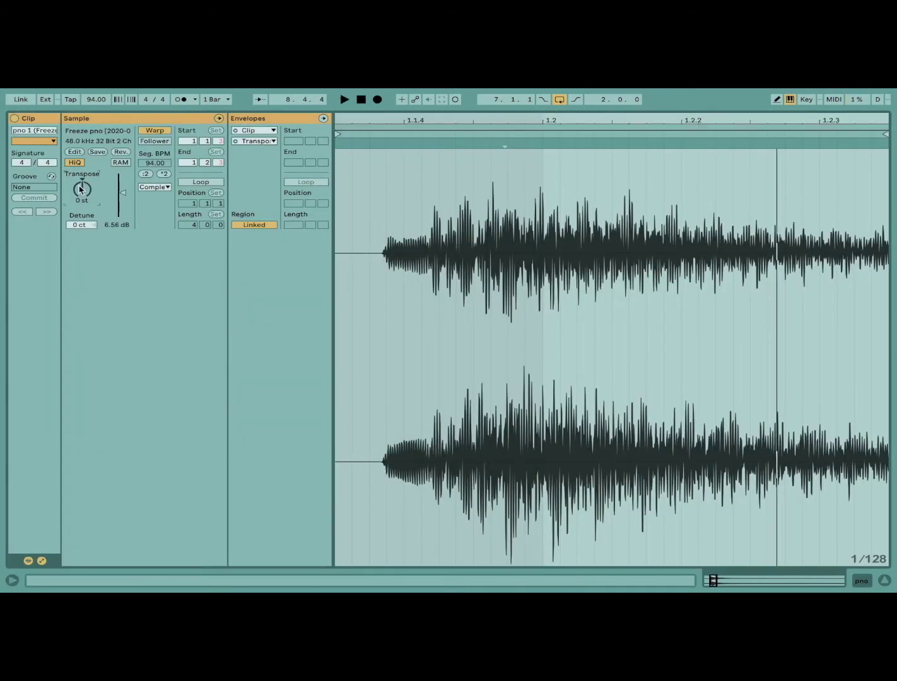
{"action": "key", "text": "space"}
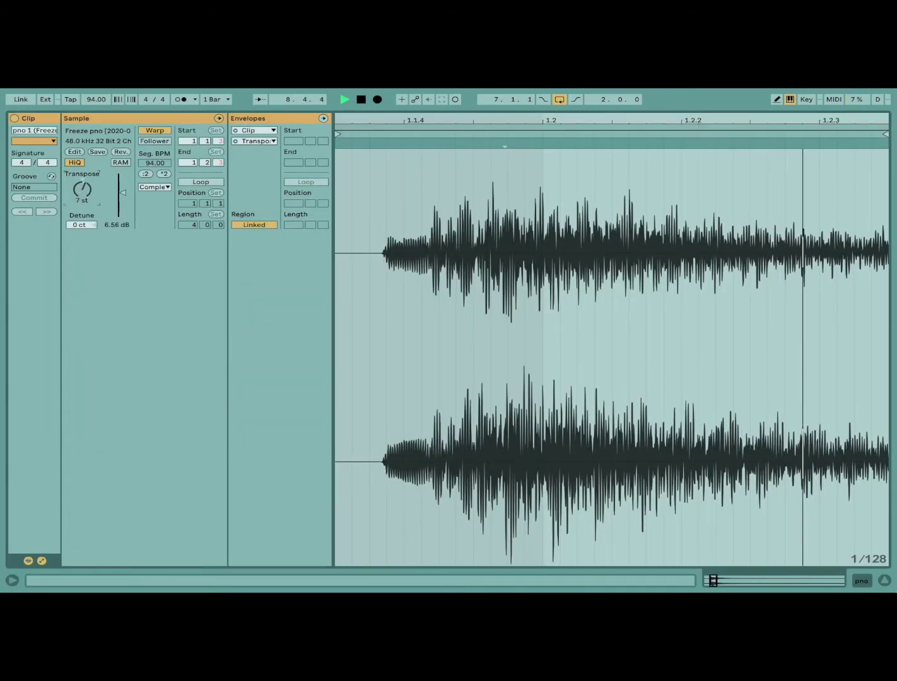
{"action": "left_click", "coordinate": [861, 580]}
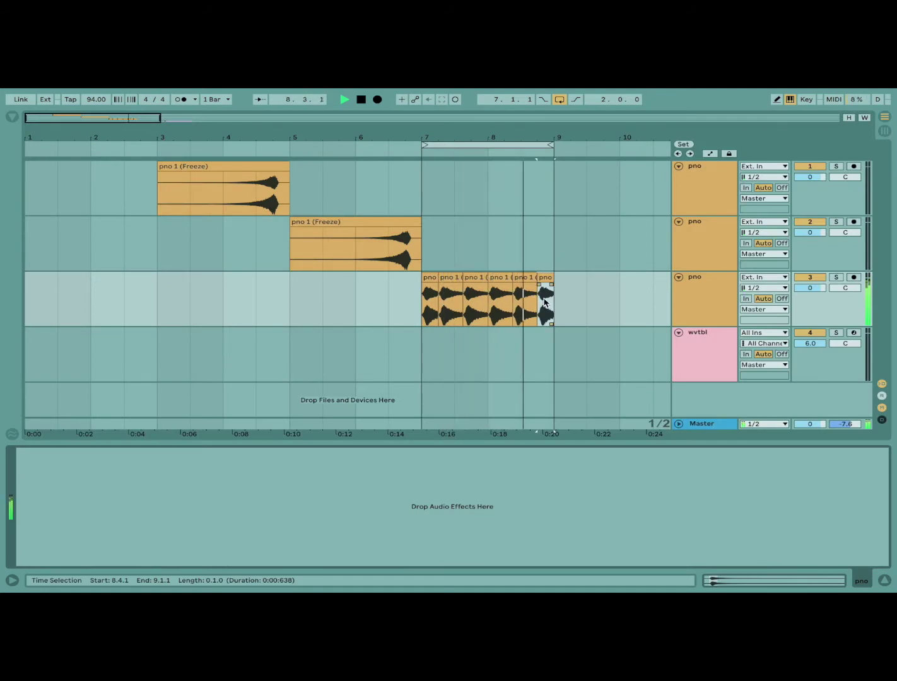
Step: Reverse the third chop, from 7.3.3 to 8.1.1, and play the loop
{"action": "key", "text": "space"}
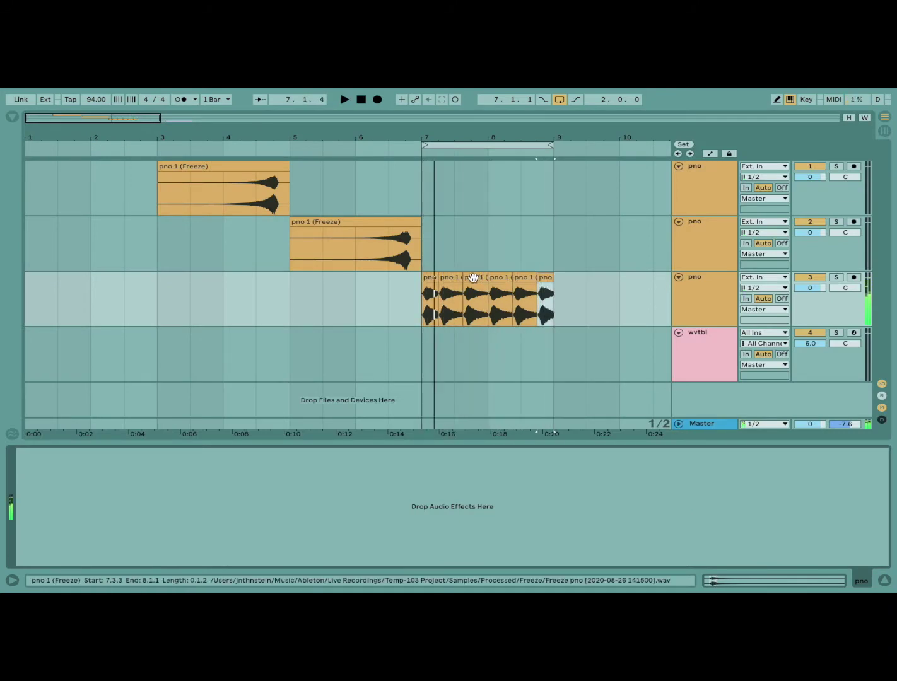
{"action": "left_click", "coordinate": [475, 278]}
{"action": "key", "text": "space"}
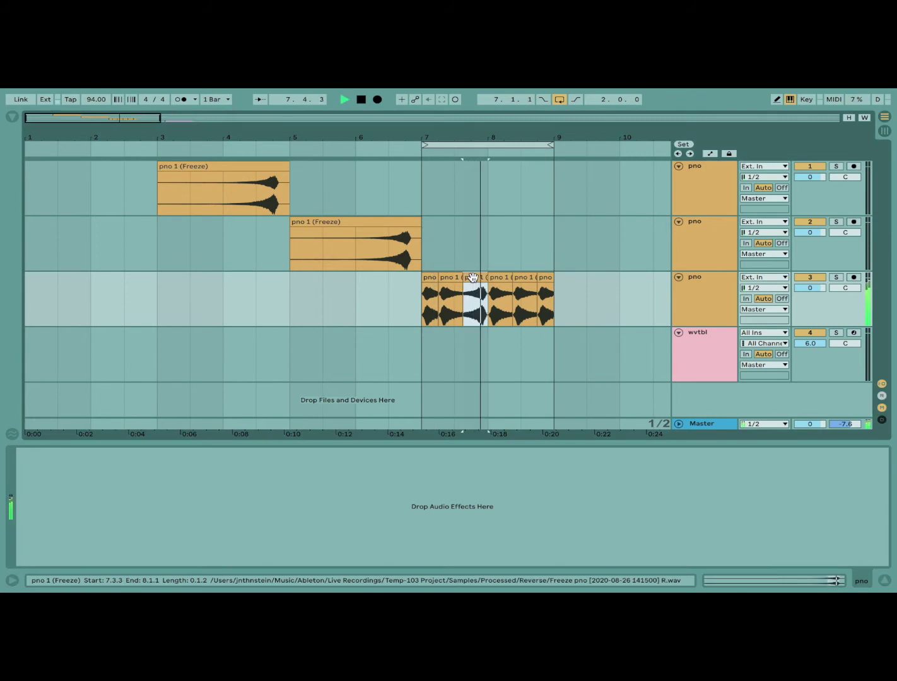
Step: Duplicate all six chops directly after themselves, filling bars 9 and 10, with the loop extended to four bars
{"action": "left_click", "coordinate": [429, 281]}
{"action": "key", "text": "space"}
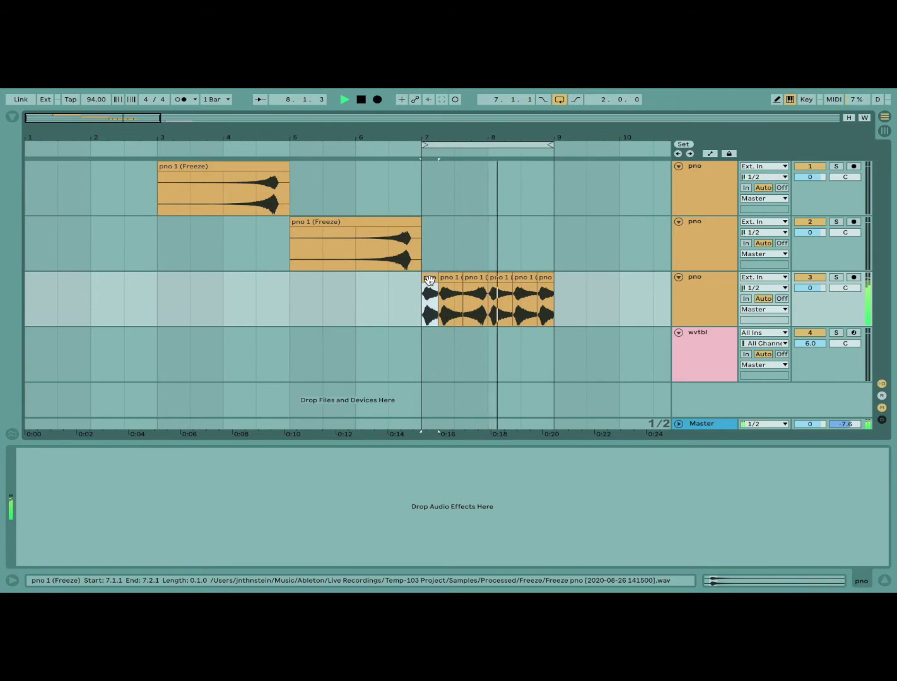
{"action": "left_click", "coordinate": [540, 278], "text": "shift"}
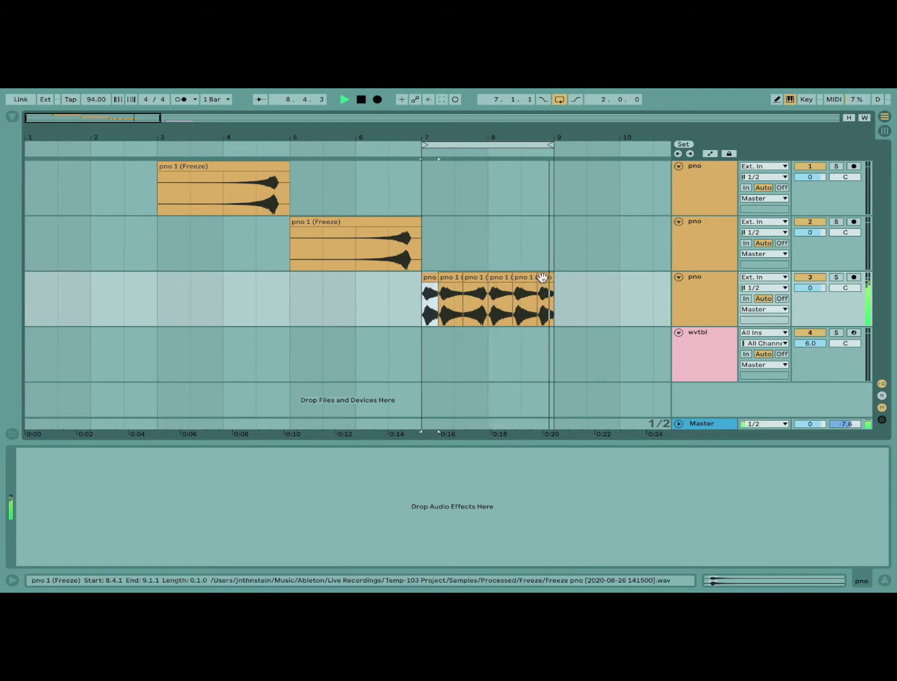
{"action": "key", "text": "ctrl+d"}
Step: Transpose the final chop, from 10.4.1 to 11.1.1, to -5 st and return to the arrangement
{"action": "double_click", "coordinate": [534, 277]}
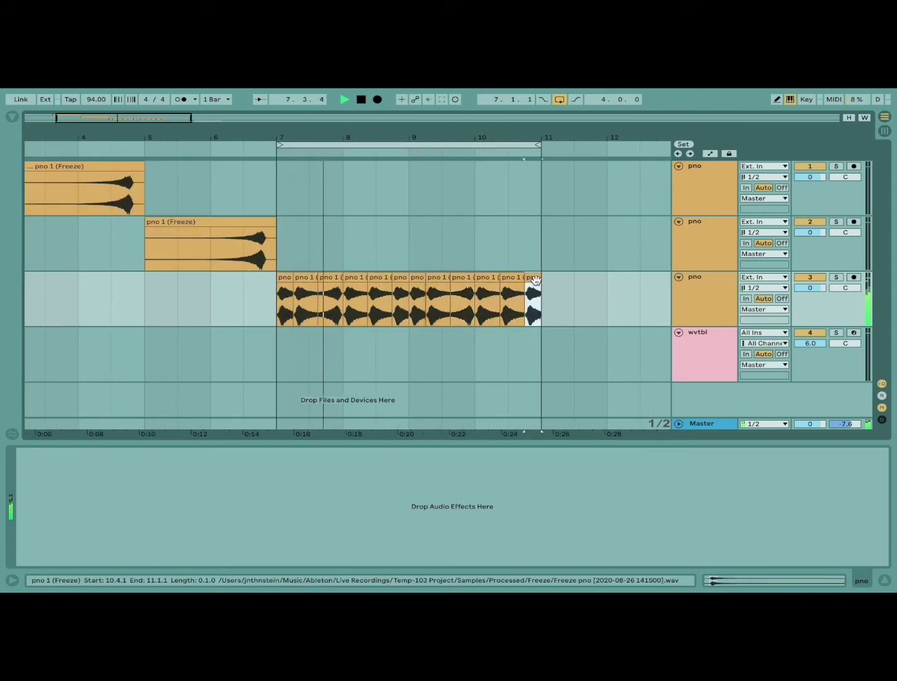
{"action": "left_click", "coordinate": [88, 194]}
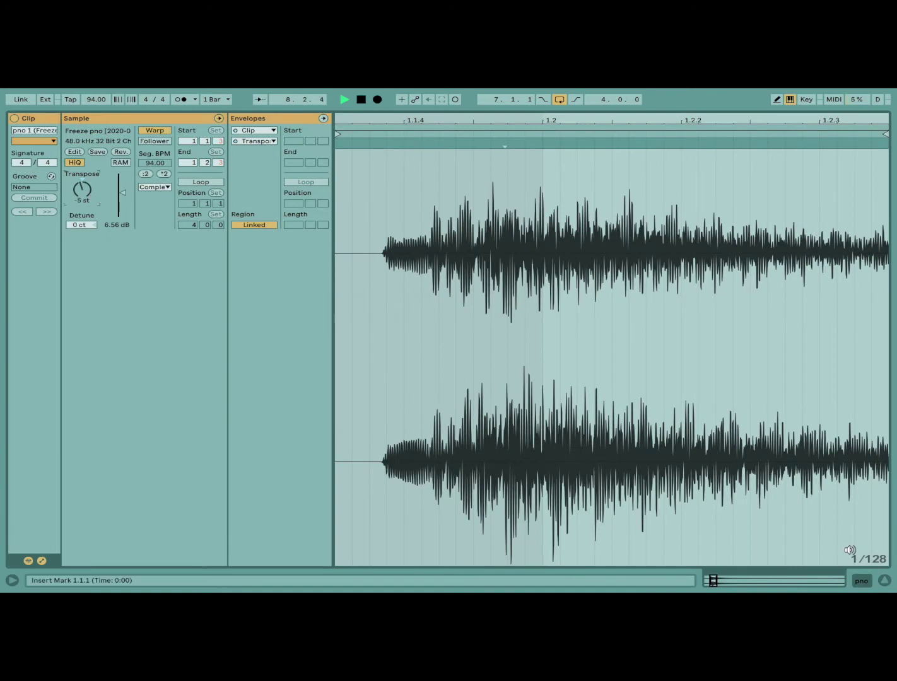
{"action": "left_click", "coordinate": [862, 582]}
Step: Duplicate the first half beat of the final chop, from 10.4.1 to 10.4.3, directly after itself
{"action": "left_click", "coordinate": [521, 310]}
{"action": "key", "text": "plus"}
{"action": "key", "text": "plus"}
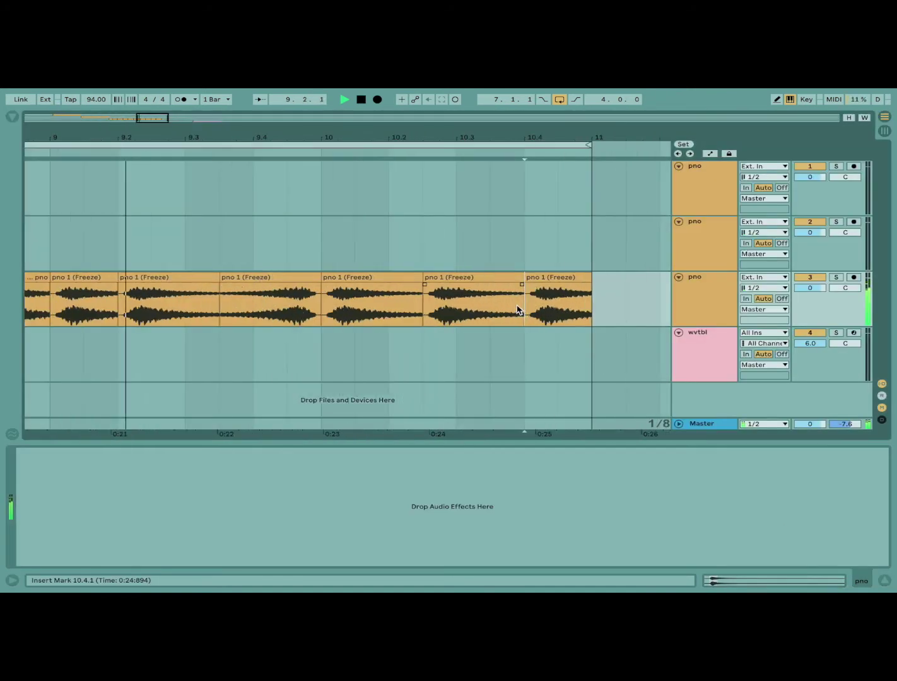
{"action": "left_click_drag", "start_coordinate": [526, 310], "coordinate": [554, 309]}
{"action": "key", "text": "ctrl+d"}
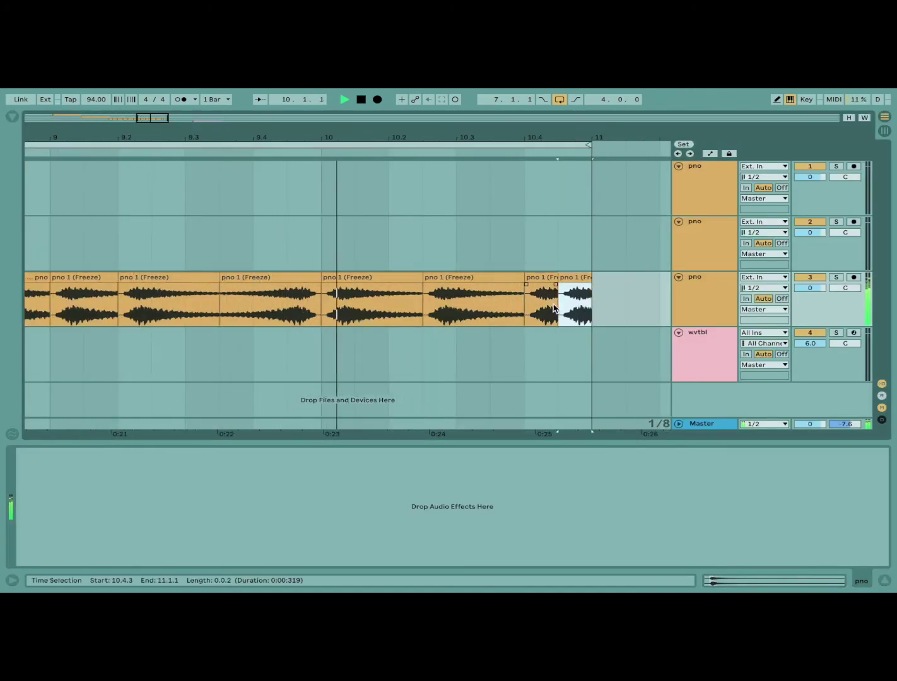
Step: Set the transposition of the duplicated reversed chop, from 9.3.3 to 10.1.1, to -12 st
{"action": "double_click", "coordinate": [278, 281]}
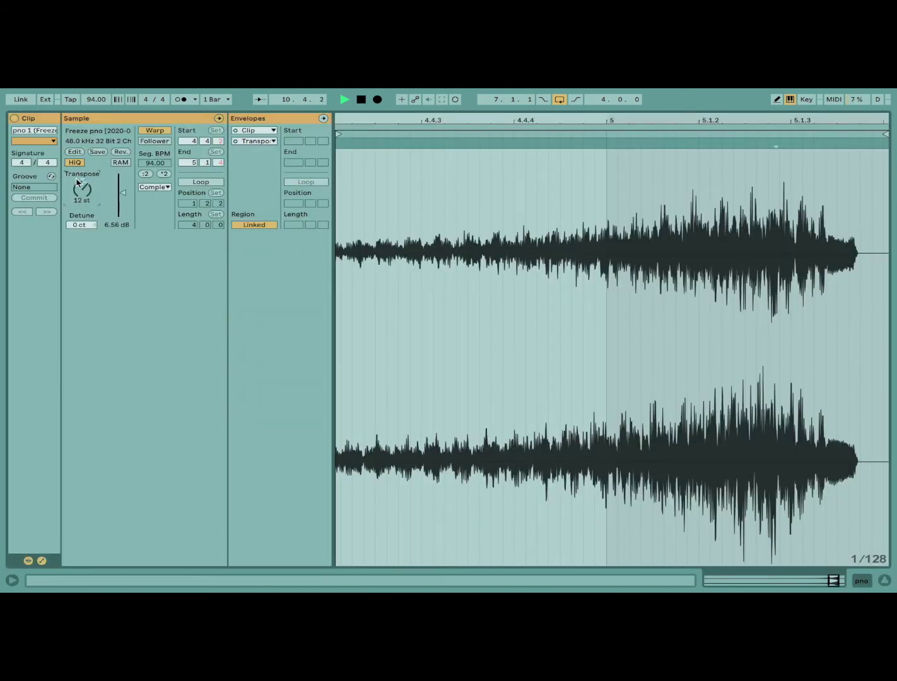
{"action": "left_click", "coordinate": [865, 577]}
{"action": "double_click", "coordinate": [277, 281]}
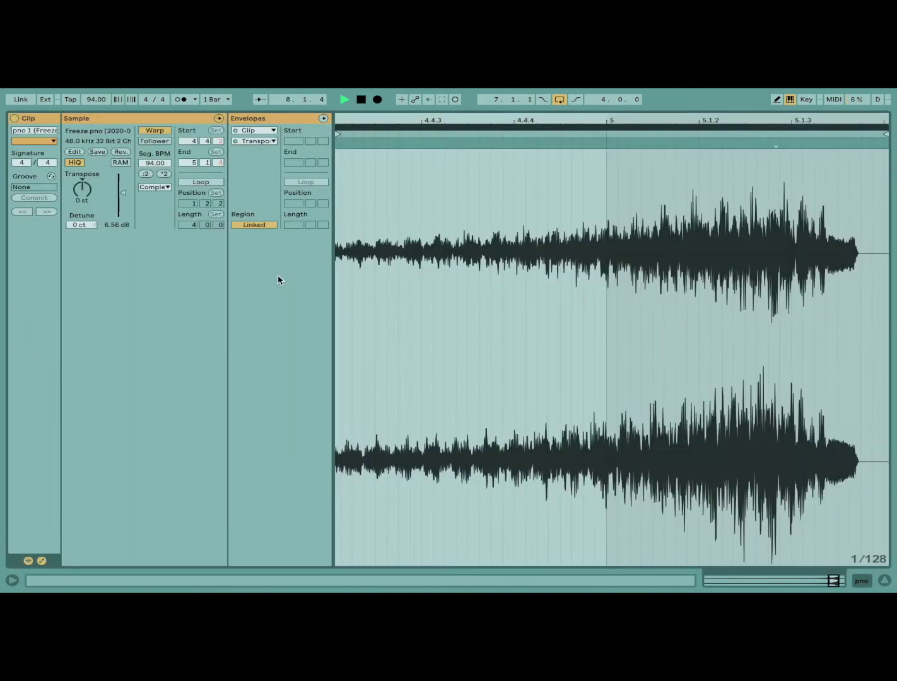
{"action": "left_click", "coordinate": [83, 197]}
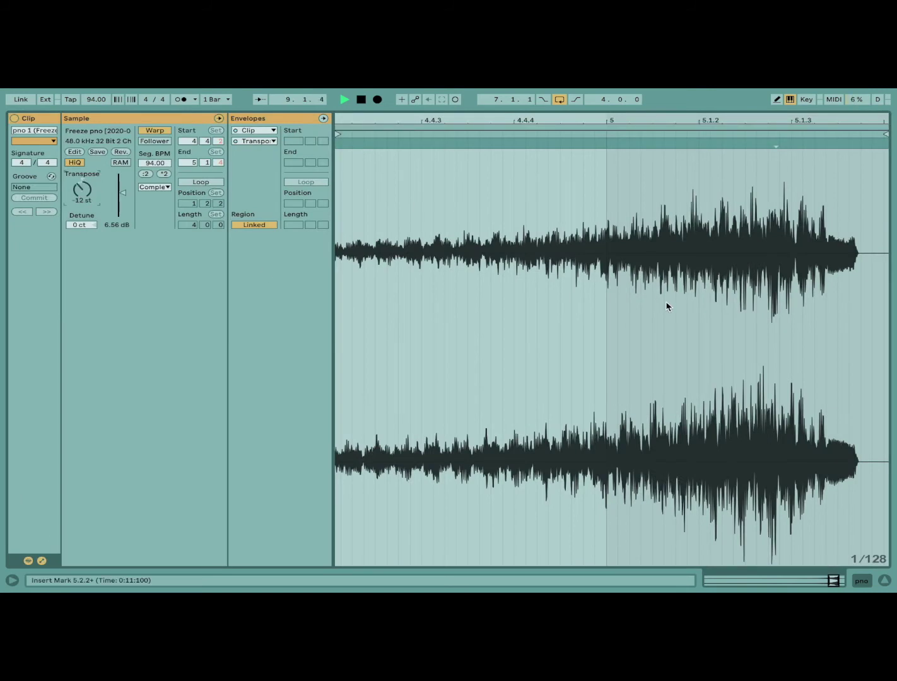
{"action": "left_click", "coordinate": [862, 581]}
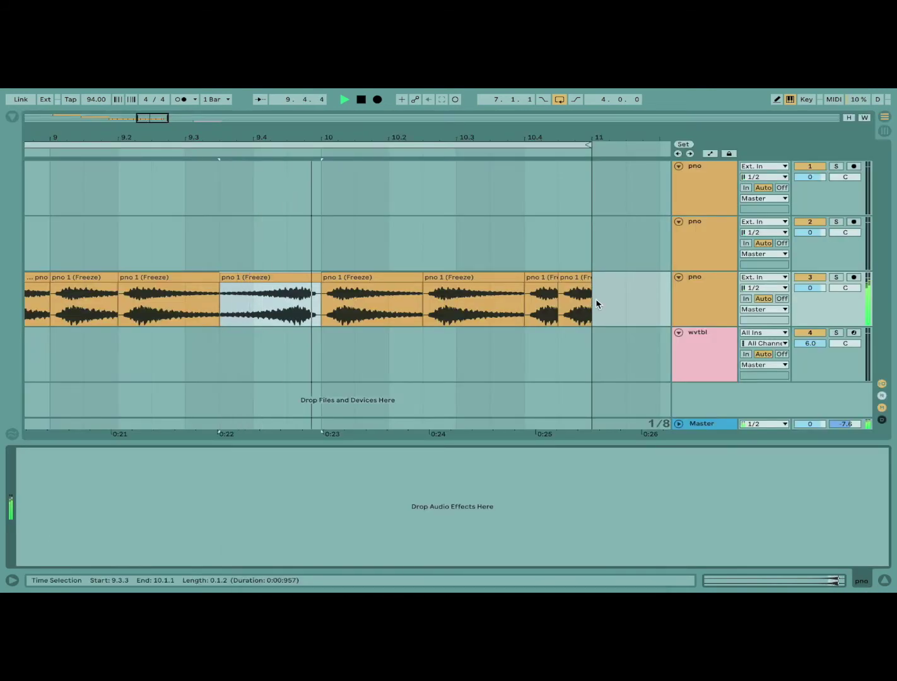
Step: Raise the end of the transposition envelope to +15 st in the reversed chop starting at 9.3.3, making the pitch glide upward
{"action": "double_click", "coordinate": [270, 282]}
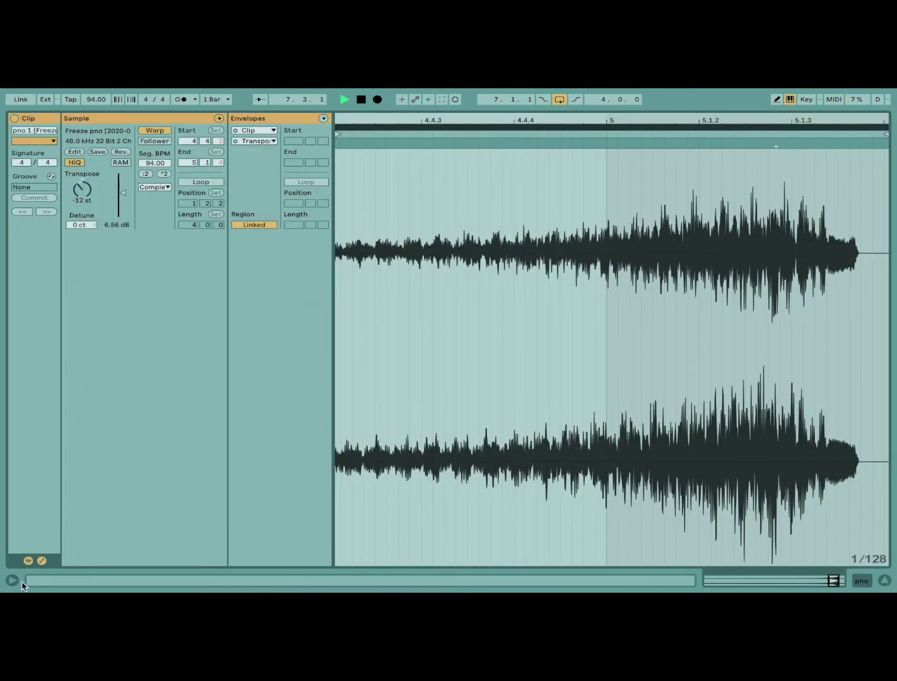
{"action": "left_click", "coordinate": [44, 560]}
{"action": "left_click", "coordinate": [44, 560]}
{"action": "scroll", "coordinate": [660, 470], "scroll_direction": "right", "scroll_amount": 5}
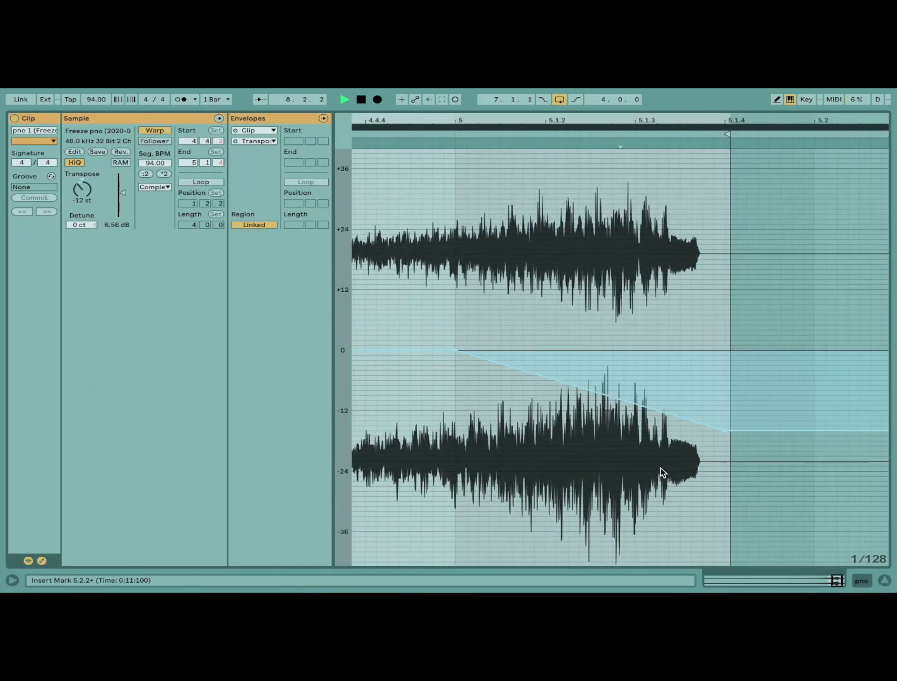
{"action": "left_click_drag", "start_coordinate": [726, 434], "coordinate": [726, 271]}
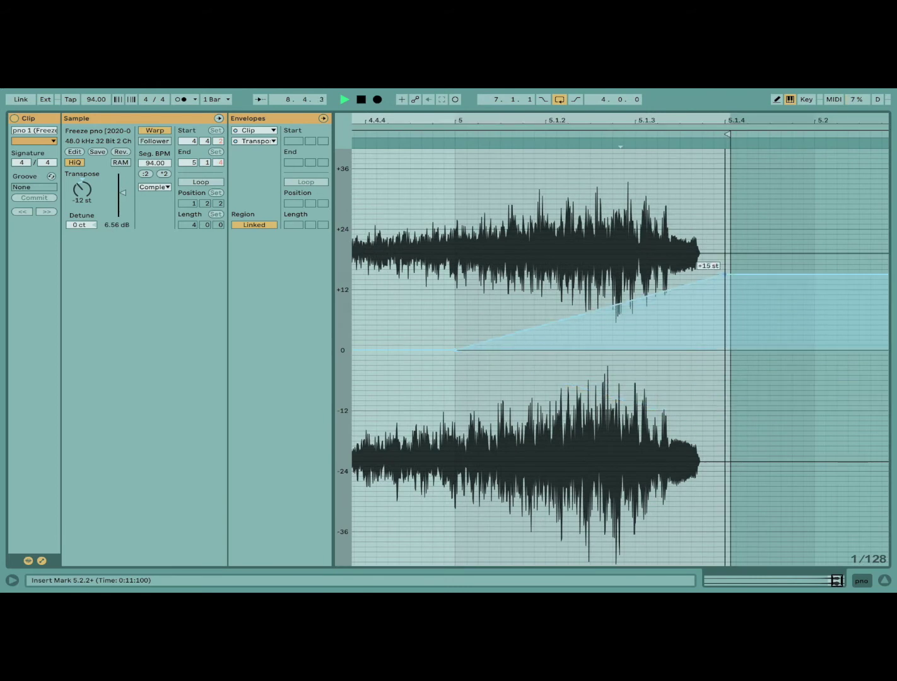
{"action": "left_click", "coordinate": [866, 581]}
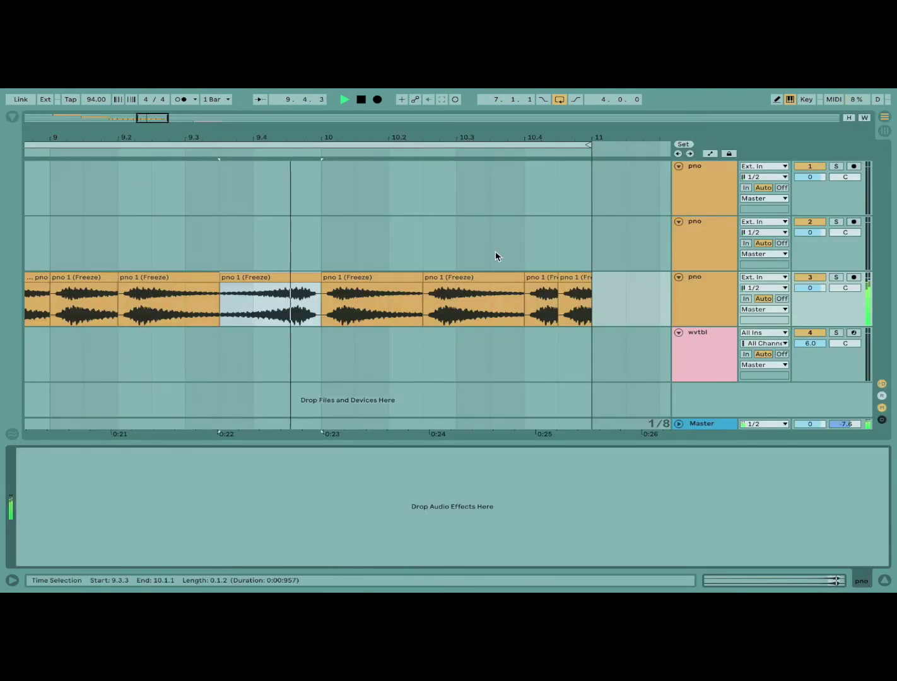
{"action": "left_click", "coordinate": [454, 314]}
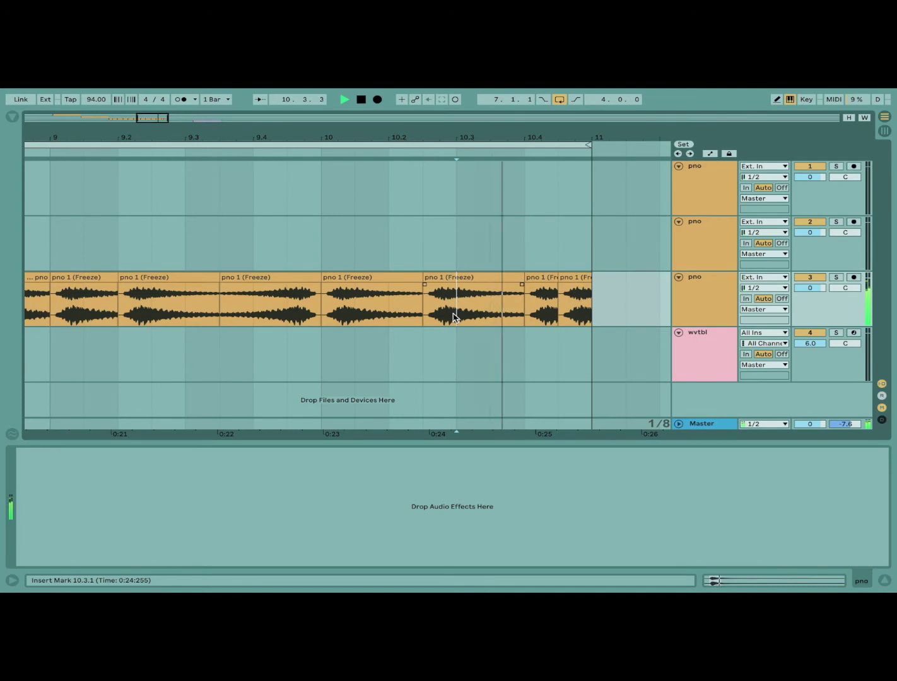
{"action": "key", "text": "minus"}
{"action": "key", "text": "minus"}
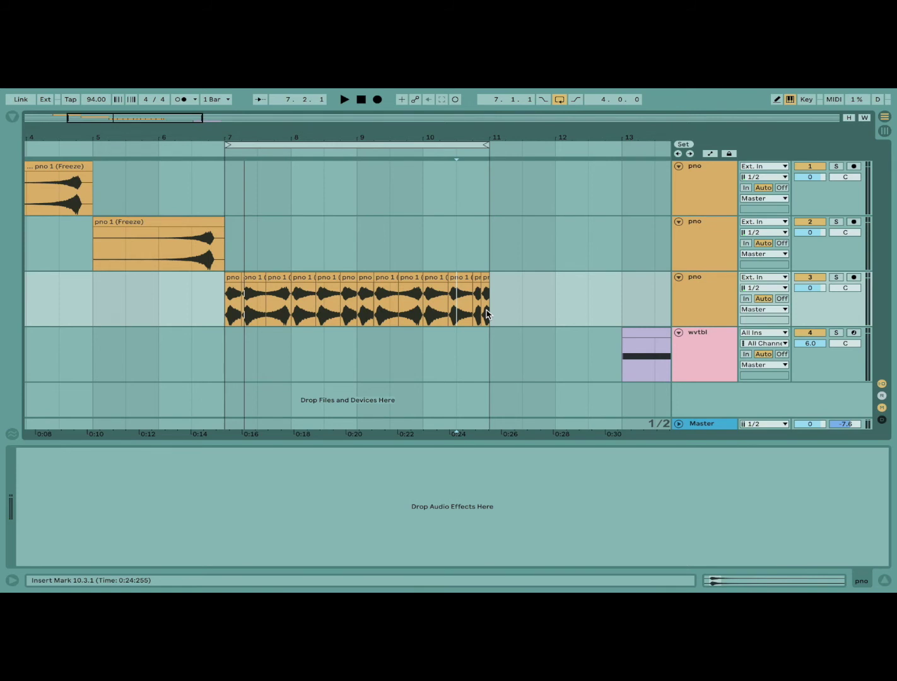
{"action": "scroll", "coordinate": [486, 313], "scroll_direction": "left", "scroll_amount": 5}
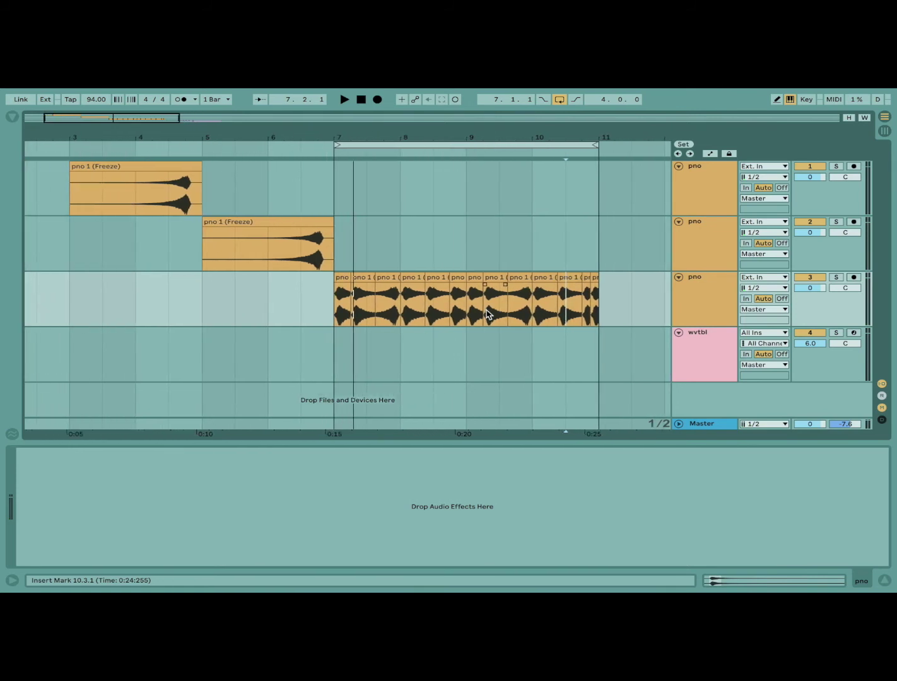
{"action": "scroll", "coordinate": [488, 287], "scroll_direction": "right", "scroll_amount": 5}
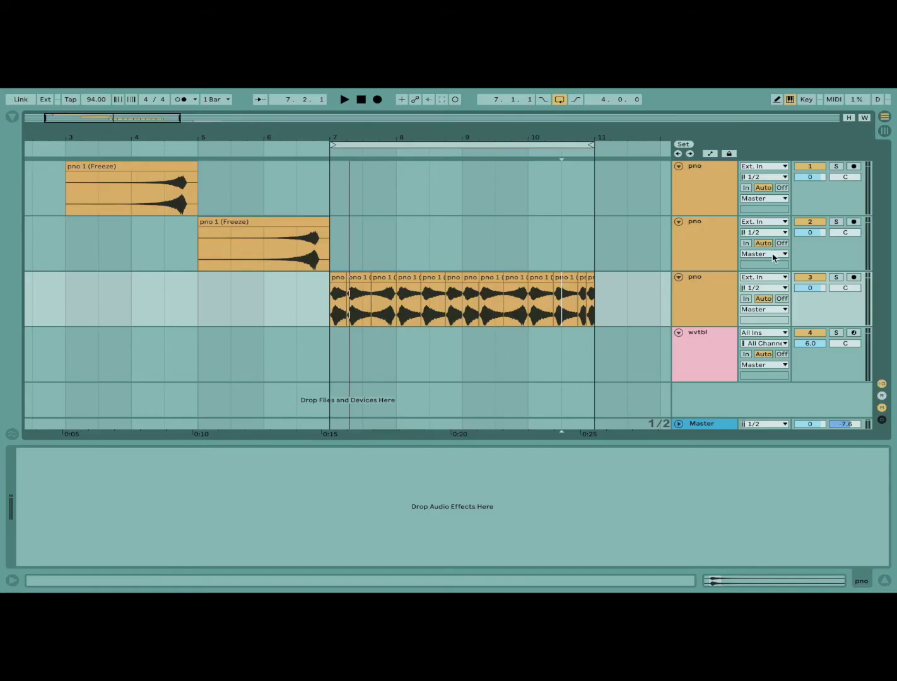
Step: Duplicate the first pno track, and duplicate the time from bar 3 to bar 5 so everything after it moves two bars on
{"action": "left_click", "coordinate": [714, 188]}
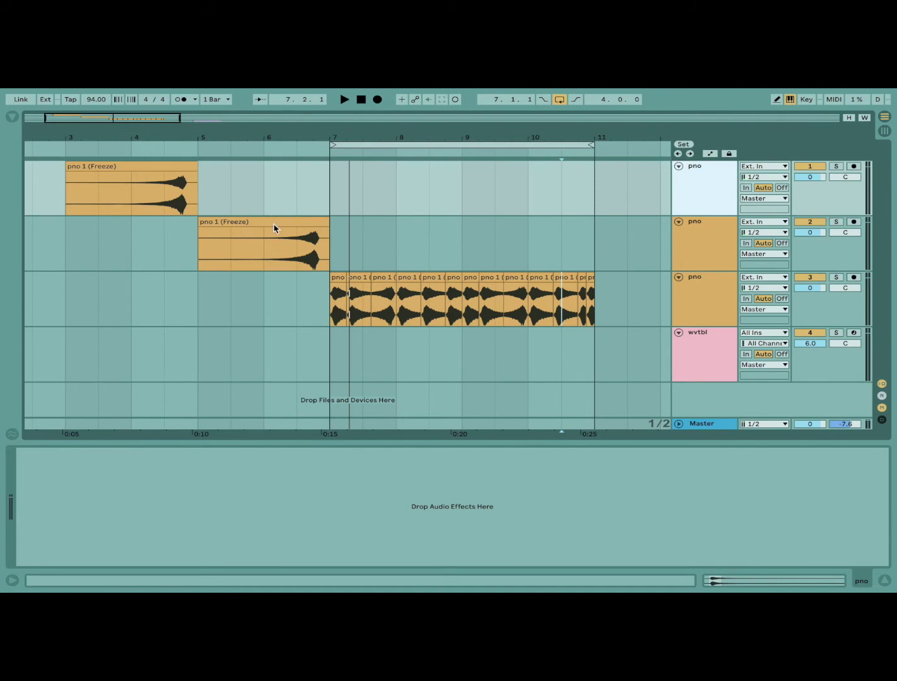
{"action": "key", "text": "super+d"}
{"action": "left_click", "coordinate": [156, 223]}
{"action": "key", "text": "super+shift+d"}
Step: Delete the surplus piano clips at bar 3 on the second pno track and at bar 5 on the first pno track
{"action": "left_click", "coordinate": [156, 221]}
{"action": "key", "text": "Delete"}
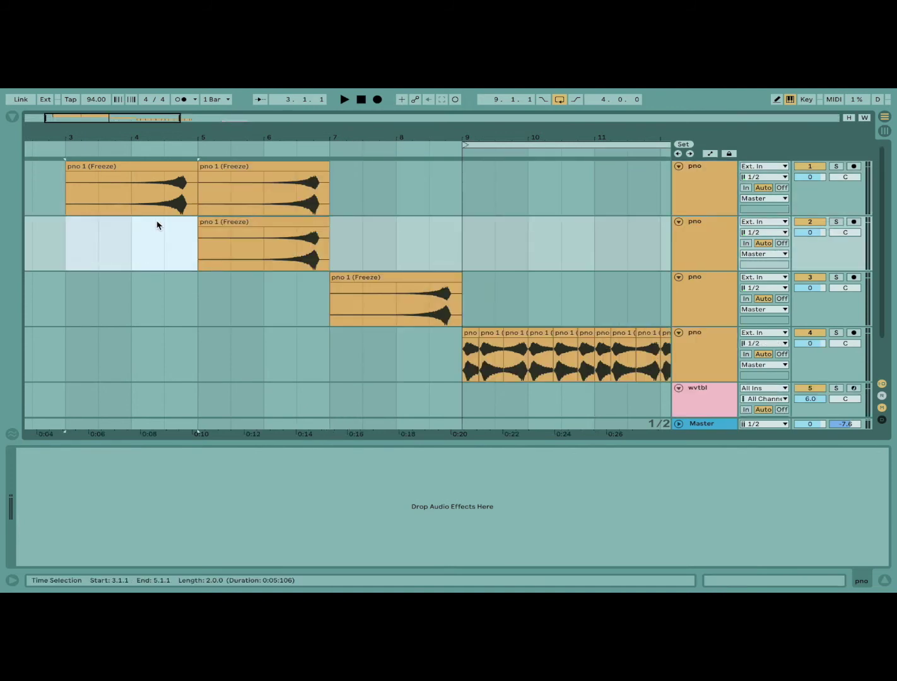
{"action": "left_click", "coordinate": [230, 167]}
{"action": "key", "text": "Delete"}
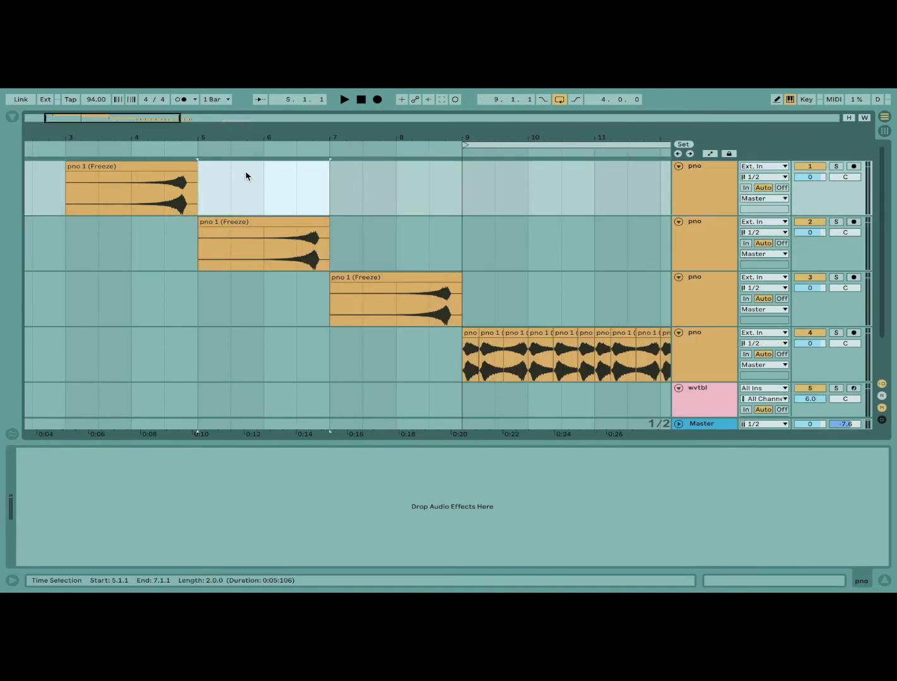
Step: Reverse the second pno track's clip at bar 5 to play forward, turn grid snapping off, and split it just before the note begins
{"action": "left_click", "coordinate": [287, 220]}
{"action": "key", "text": "r"}
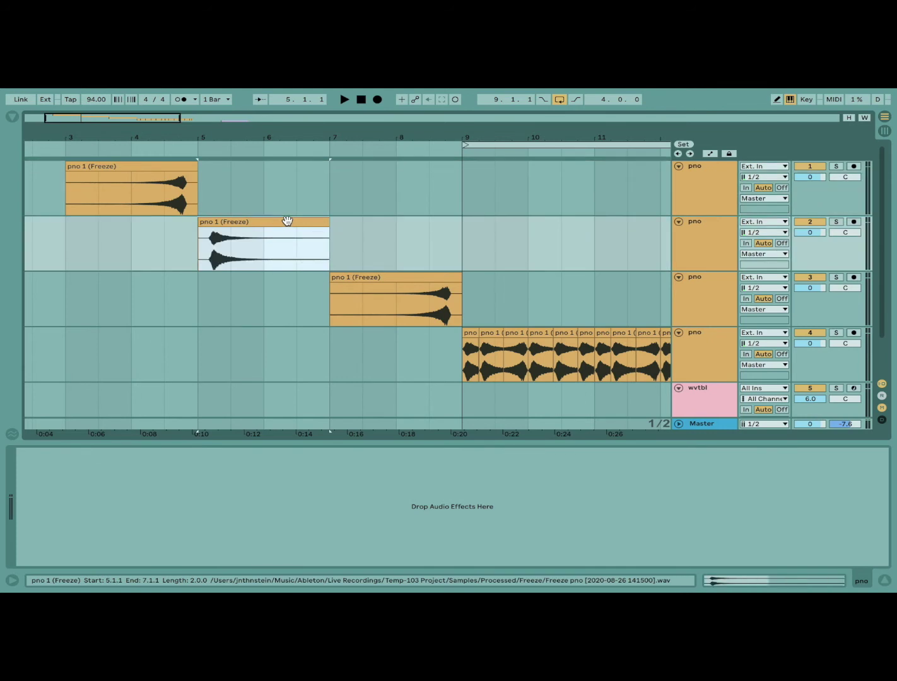
{"action": "left_click", "coordinate": [198, 246]}
{"action": "key", "text": "plus"}
{"action": "key", "text": "plus"}
{"action": "key", "text": "plus"}
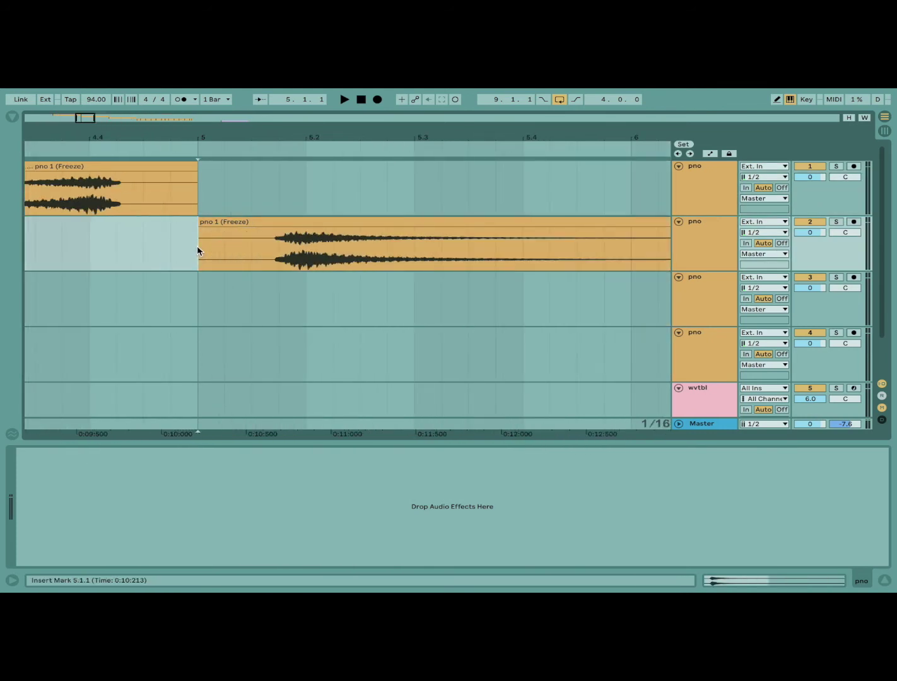
{"action": "key", "text": "ctrl+4"}
{"action": "key", "text": "ctrl+e"}
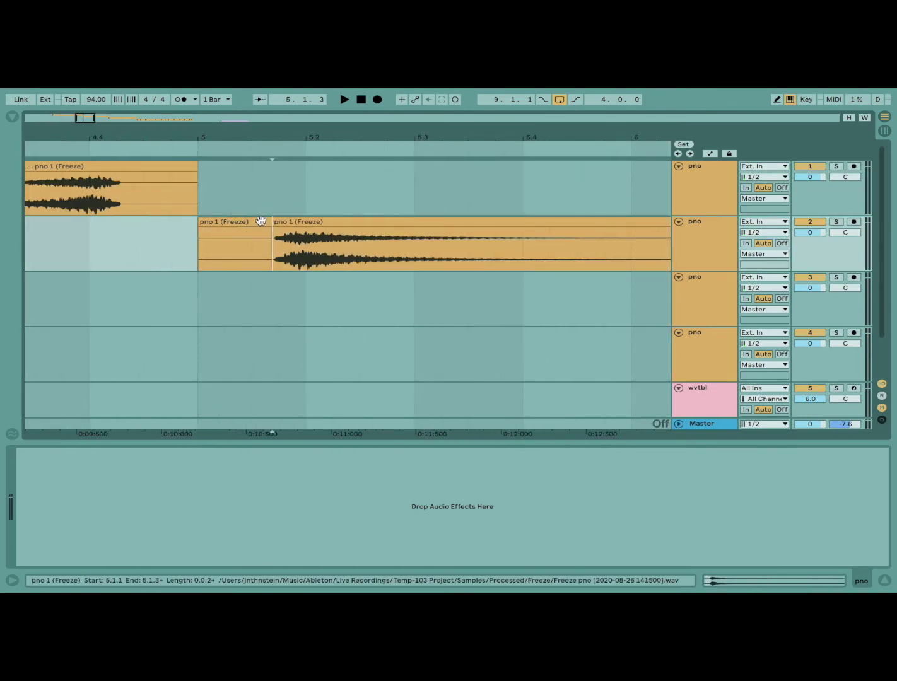
Step: Delete the silent piece before the note on the second pno track, turn grid snapping on, and move the remaining clip to start at bar 5
{"action": "left_click", "coordinate": [261, 221]}
{"action": "key", "text": "Delete"}
{"action": "key", "text": "ctrl+4"}
{"action": "left_click_drag", "start_coordinate": [294, 221], "coordinate": [224, 226]}
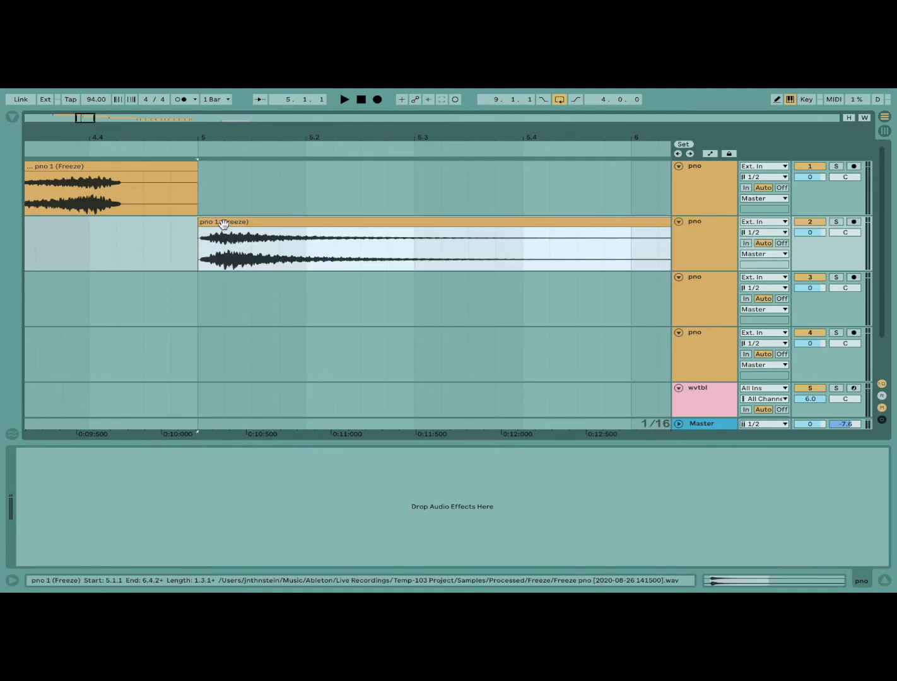
Step: Time-stretch the second pno track's clip at bar 5 to end at bar 13, and play it back
{"action": "key", "text": "minus"}
{"action": "key", "text": "minus"}
{"action": "key", "text": "minus"}
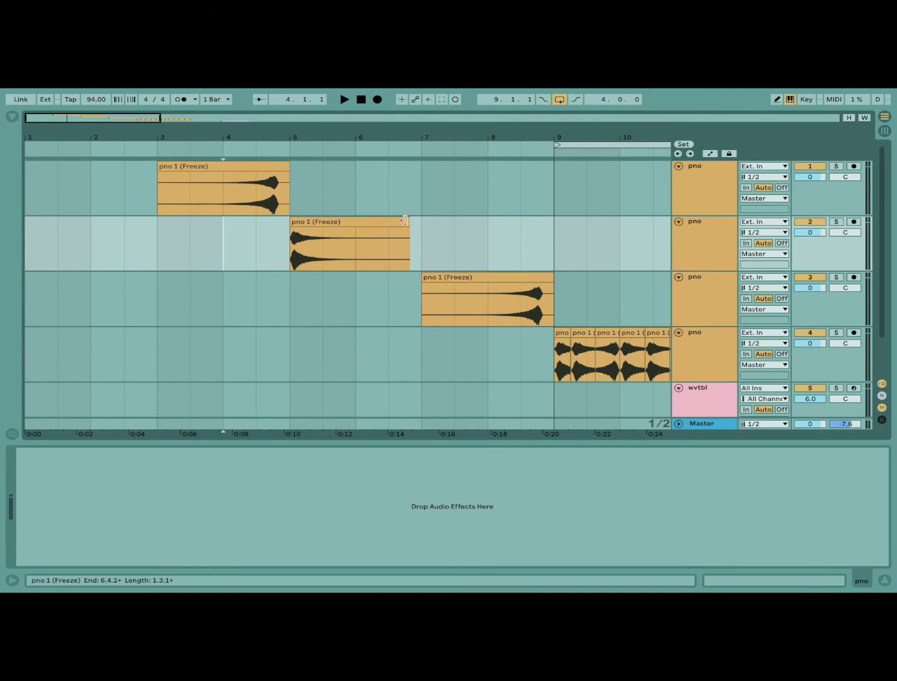
{"action": "left_click_drag", "start_coordinate": [405, 220], "coordinate": [630, 236]}
{"action": "left_click", "coordinate": [141, 221]}
{"action": "key", "text": "space"}
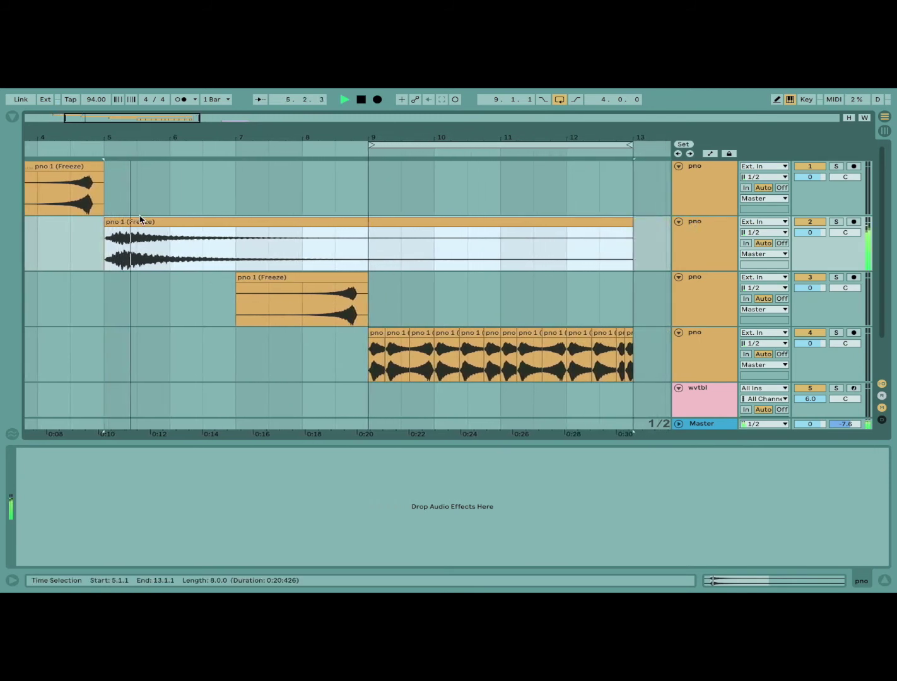
Step: Set the warp mode of the stretched clip at bar 5 to Complex, and play it back
{"action": "double_click", "coordinate": [159, 225]}
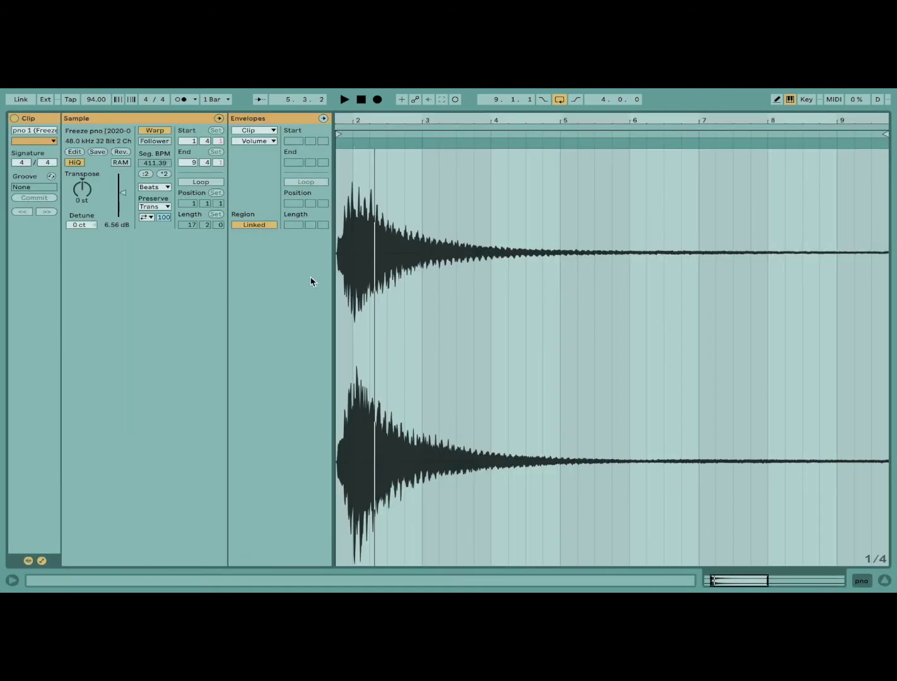
{"action": "left_click", "coordinate": [163, 194]}
{"action": "left_click", "coordinate": [166, 237]}
{"action": "key", "text": "space"}
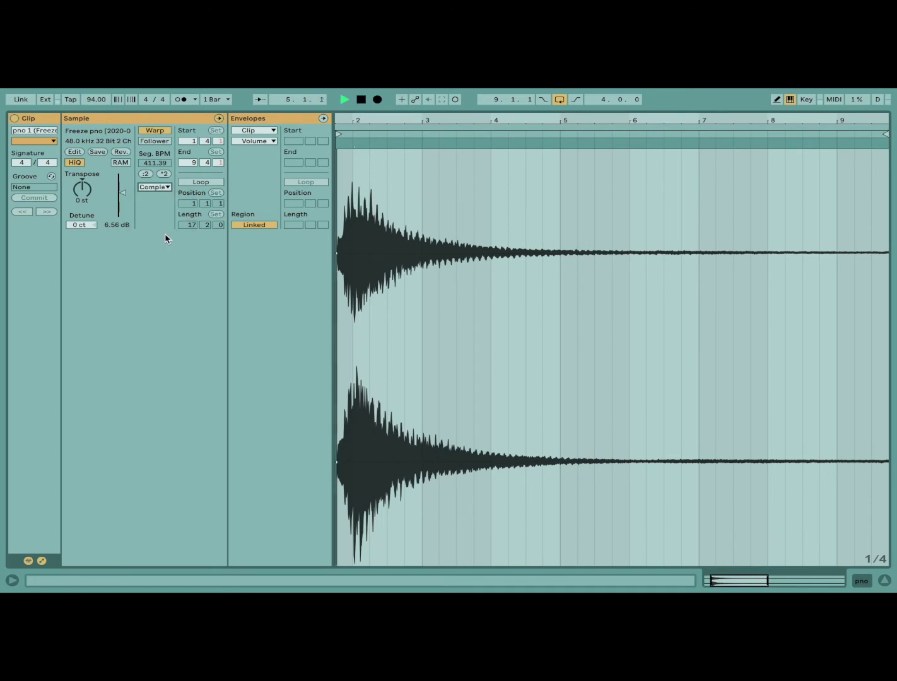
Step: Cut off the second pno track's clip at bar 9 and time-stretch the remaining half to end at bar 13
{"action": "left_click", "coordinate": [862, 581]}
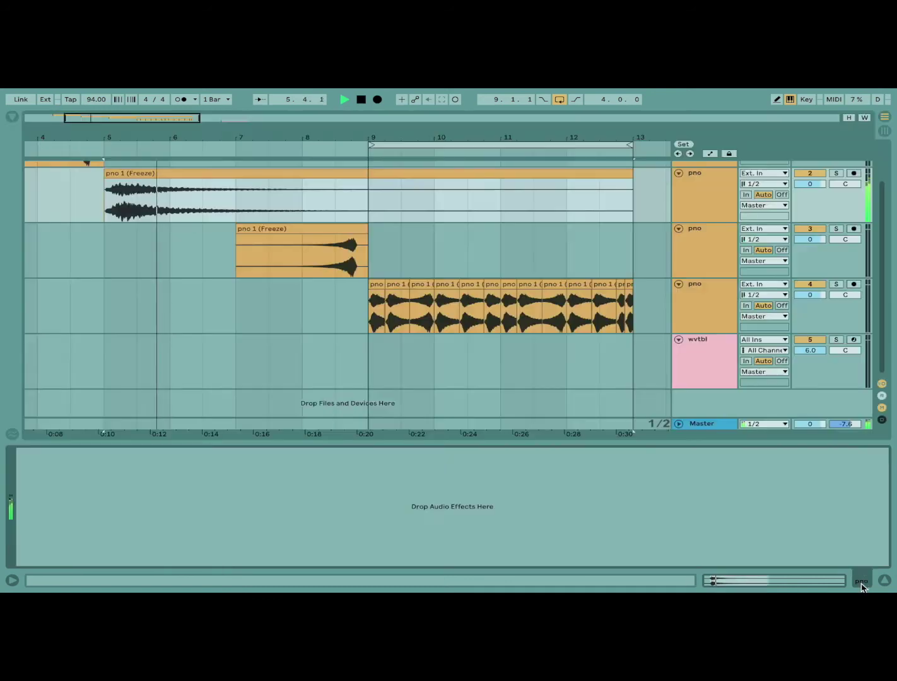
{"action": "right_click", "coordinate": [372, 194]}
{"action": "left_click", "coordinate": [370, 189]}
{"action": "key", "text": "ctrl+e"}
{"action": "key", "text": "Delete"}
{"action": "left_click_drag", "start_coordinate": [360, 173], "coordinate": [633, 173]}
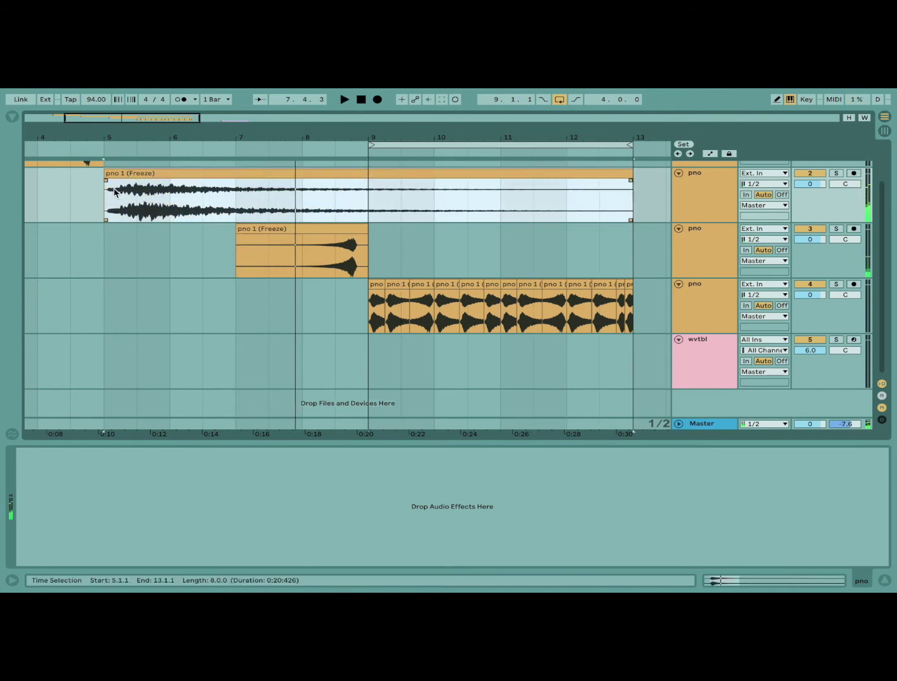
Step: Inspect the stretched waveform's attack up close and listen to the arrangement from bar 5
{"action": "left_click", "coordinate": [97, 208]}
{"action": "key", "text": "plus"}
{"action": "key", "text": "plus"}
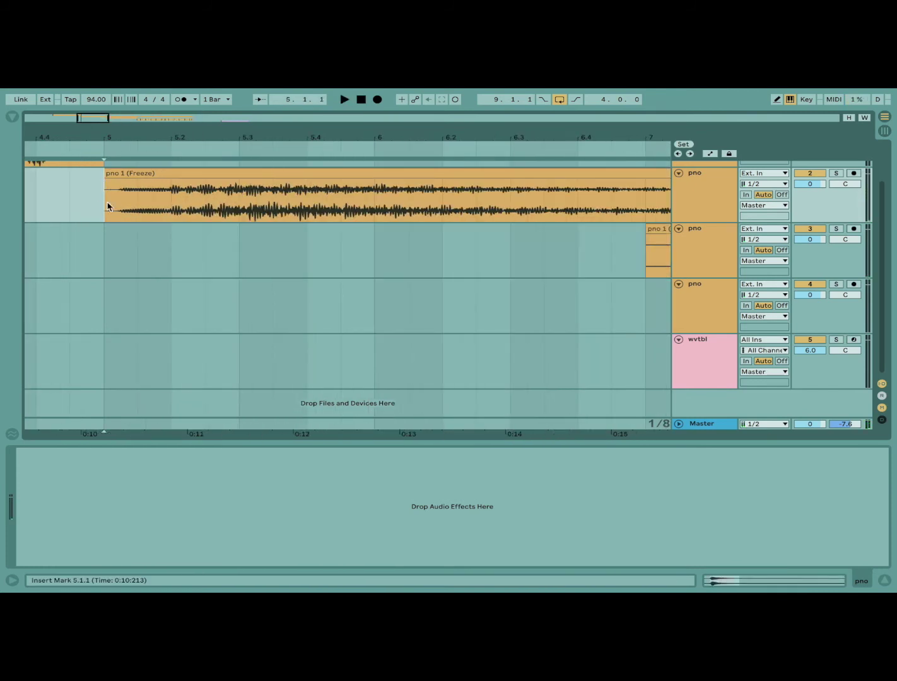
{"action": "key", "text": "space"}
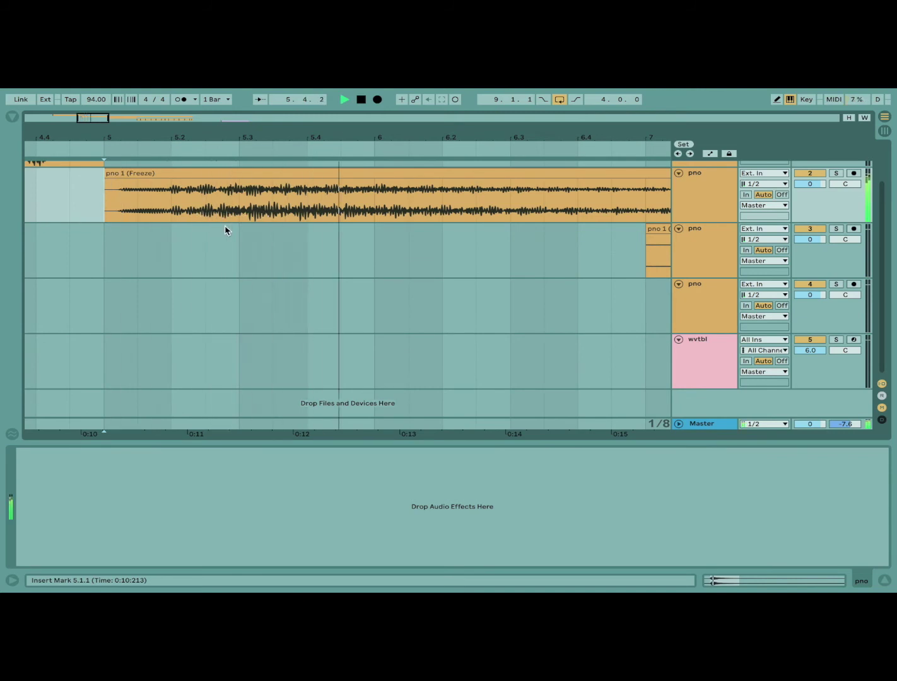
{"action": "key", "text": "minus"}
{"action": "key", "text": "minus"}
{"action": "key", "text": "minus"}
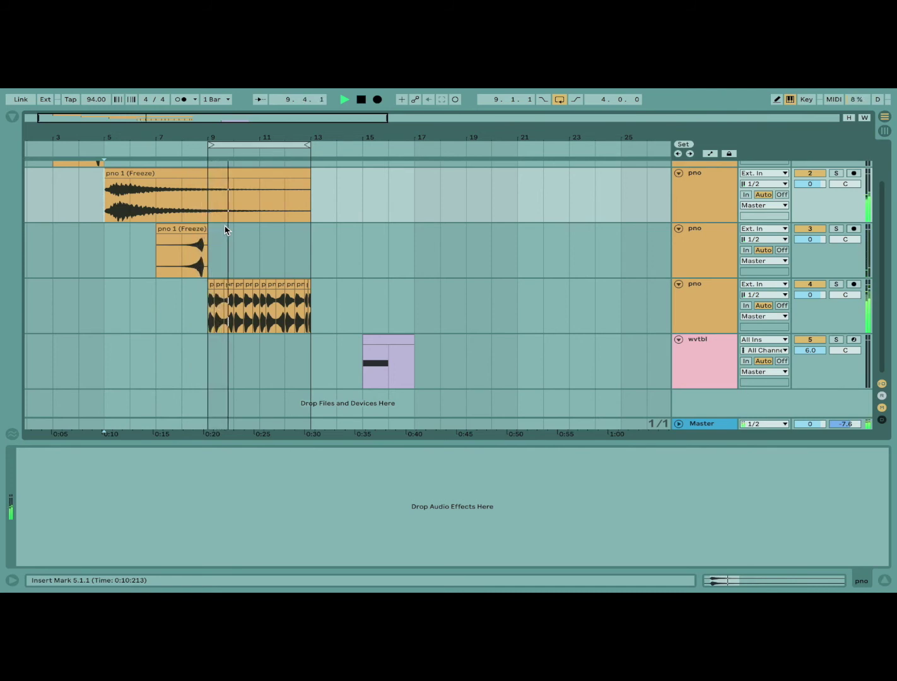
Step: Duplicate the second pno track and the time from bar 5 to bar 13, keeping only the third track's copy at bar 13
{"action": "left_click", "coordinate": [220, 171]}
{"action": "key", "text": "space"}
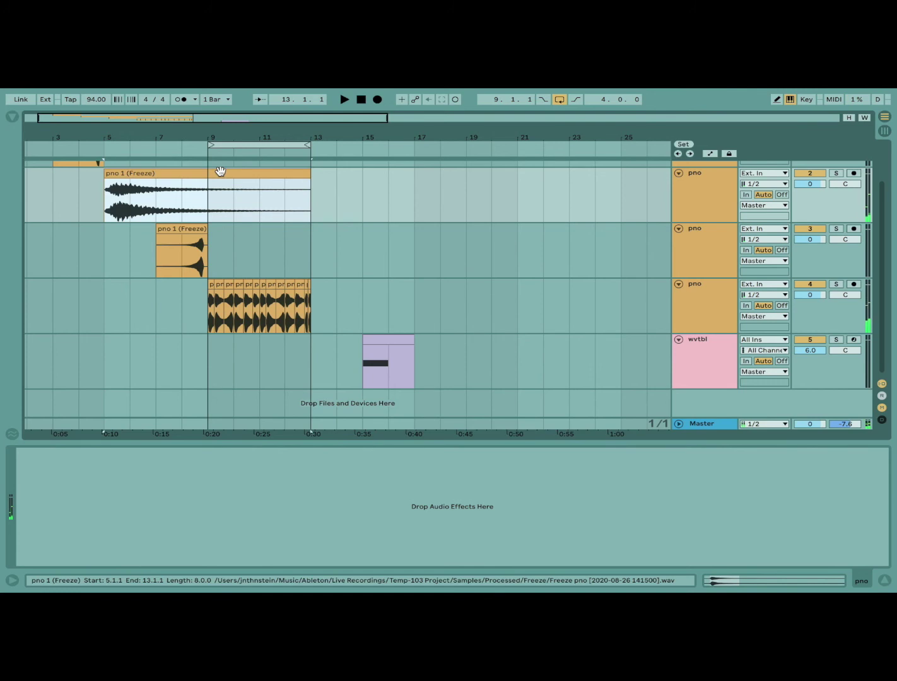
{"action": "left_click", "coordinate": [718, 187]}
{"action": "key", "text": "ctrl+d"}
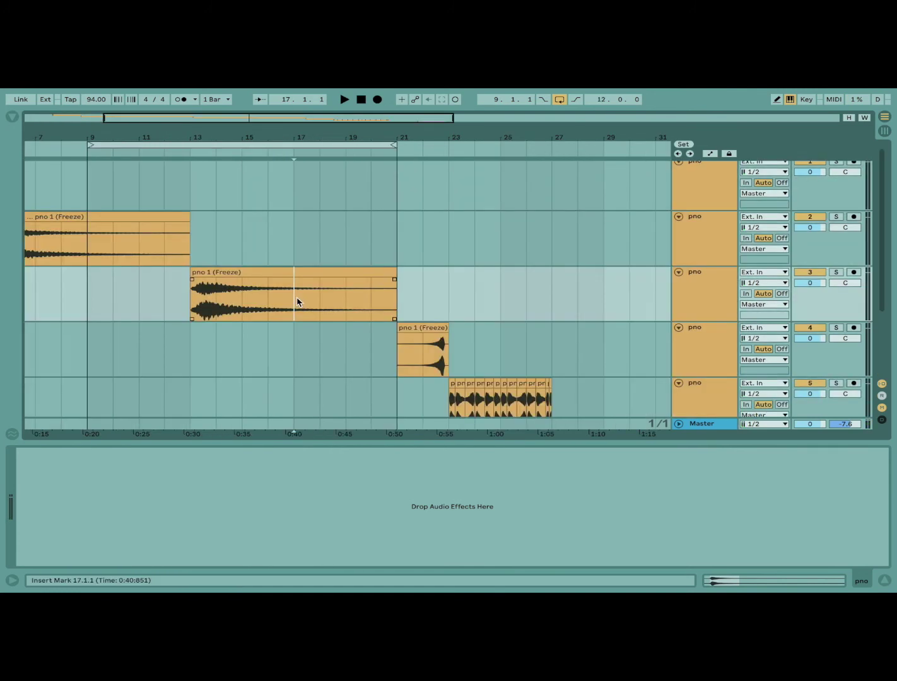
Step: Cut off the third pno track's clip at bar 17, time-stretch the rest to end at about 17.4.2, and play it back
{"action": "key", "text": "ctrl+e"}
{"action": "key", "text": "Delete"}
{"action": "left_click_drag", "start_coordinate": [294, 273], "coordinate": [404, 274]}
{"action": "key", "text": "space"}
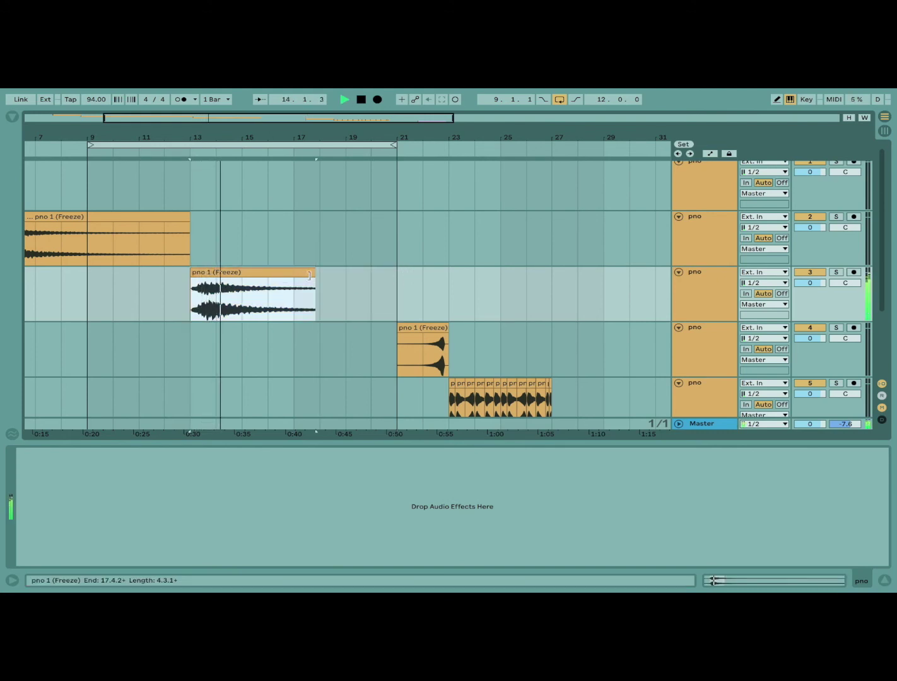
{"action": "key", "text": "space"}
Step: Transpose the third pno track's stretched clip to -12 st, listen to it, and display its transposition envelope
{"action": "double_click", "coordinate": [309, 276]}
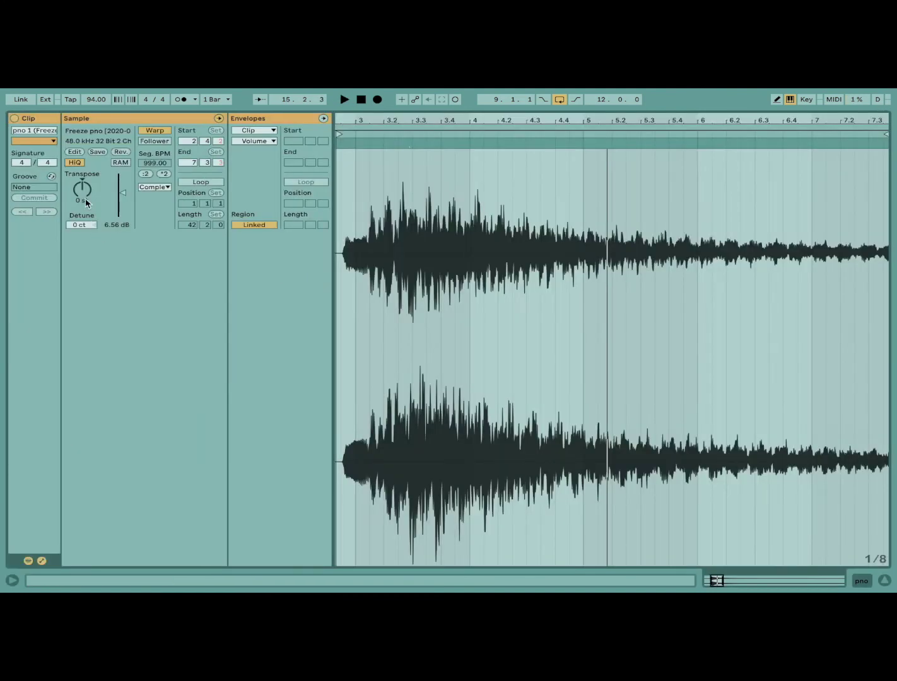
{"action": "left_click_drag", "start_coordinate": [85, 199], "coordinate": [85, 227]}
{"action": "key", "text": "space"}
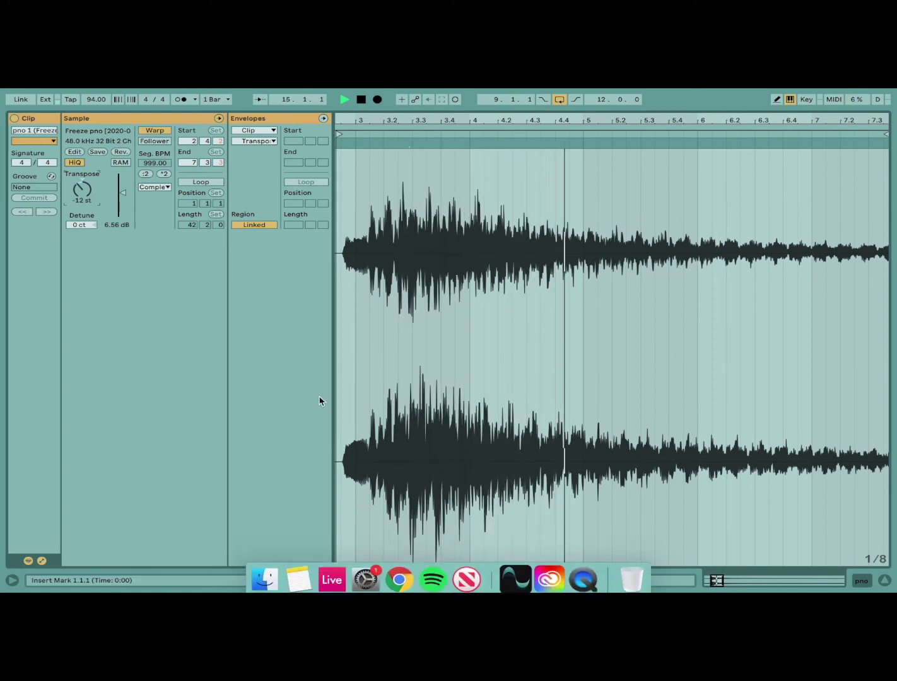
{"action": "left_click", "coordinate": [268, 141]}
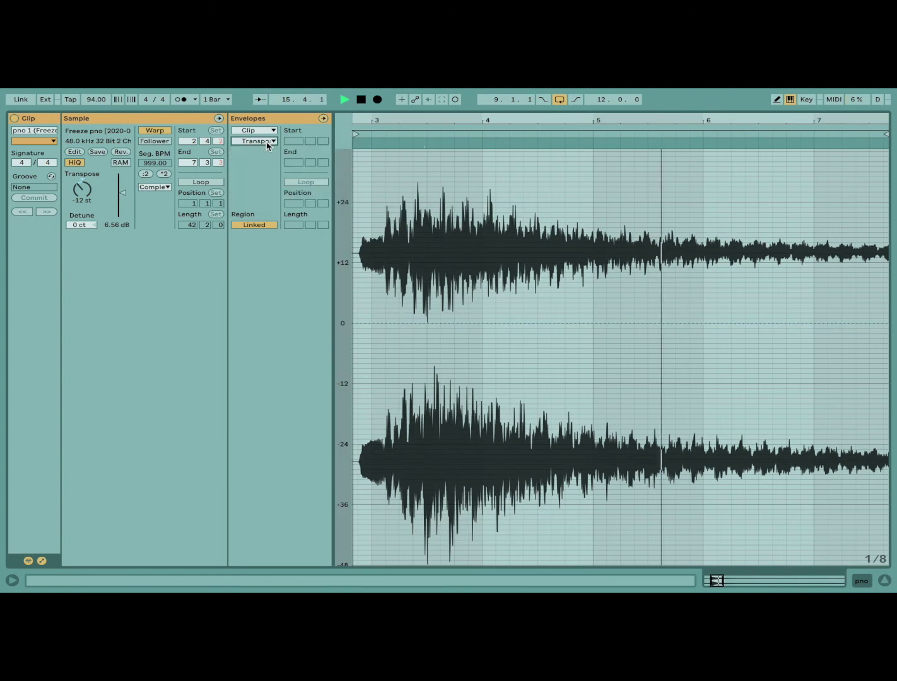
{"action": "left_click", "coordinate": [268, 133]}
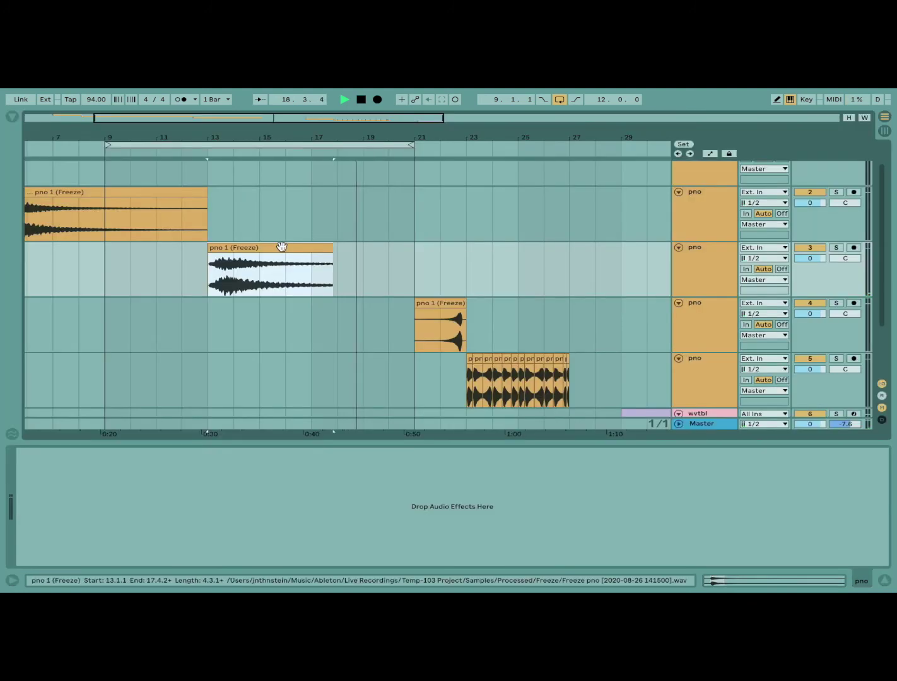
Step: Reverse the third pno track's clip at bar 13 and shape it with a long fade-in and an end trimmed to about 15.4.2
{"action": "key", "text": "r"}
{"action": "mouse_move", "coordinate": [262, 252]}
{"action": "left_mouse_down"}
{"action": "mouse_move", "coordinate": [201, 256]}
{"action": "mouse_move", "coordinate": [251, 255]}
{"action": "left_mouse_up"}
{"action": "left_click", "coordinate": [258, 245]}
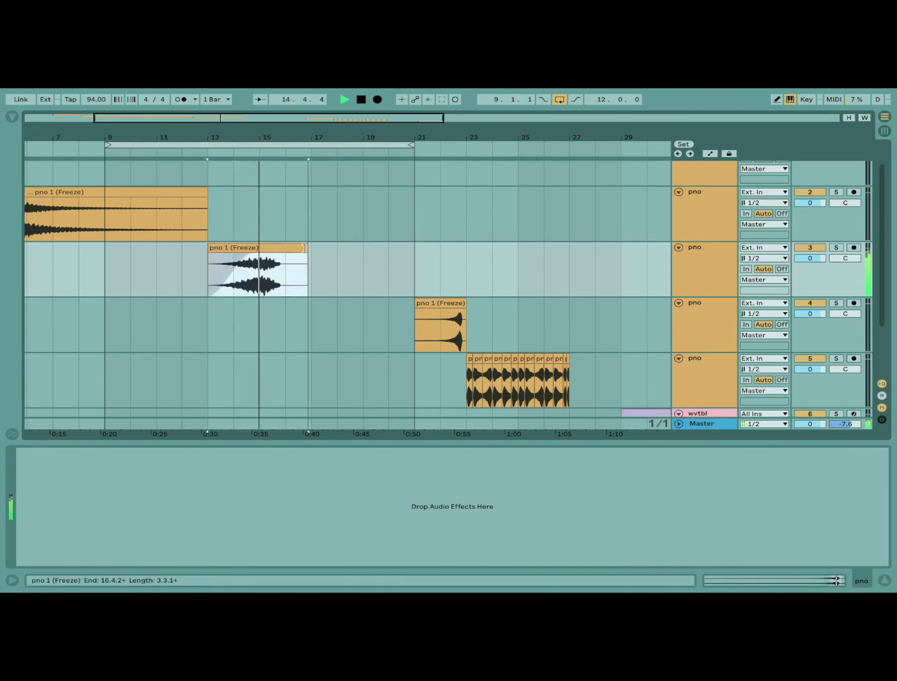
{"action": "scroll", "coordinate": [306, 243], "scroll_direction": "down", "scroll_amount": 2}
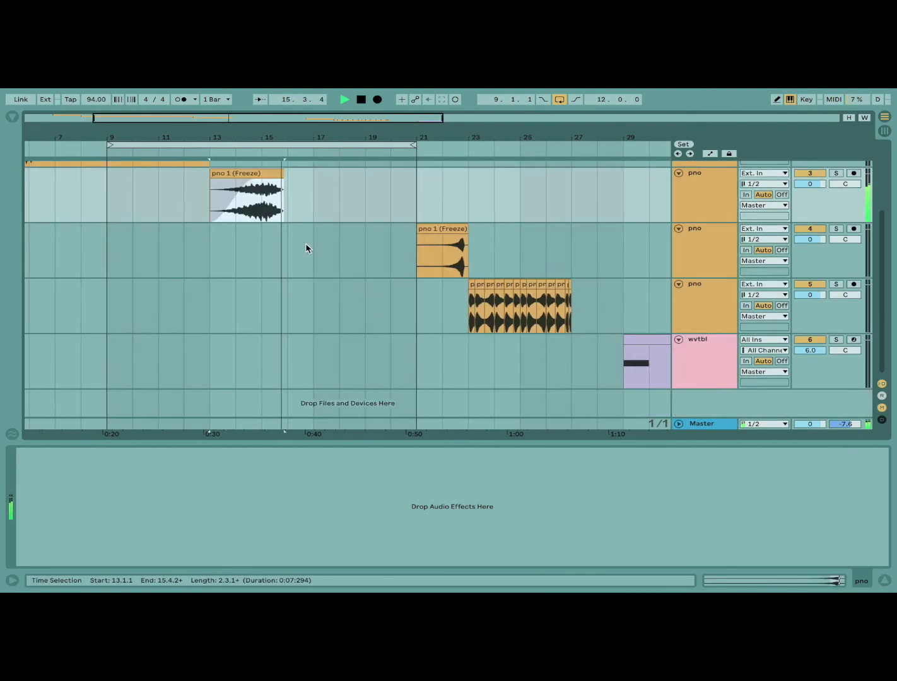